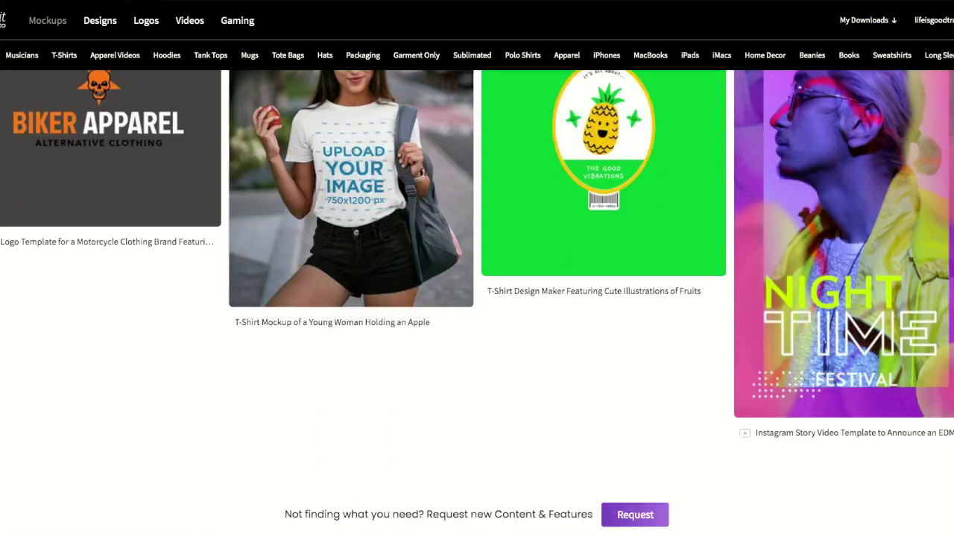
Browse the iPhone mockups through to the second page and open the portrait mockup of a hand holding a phone.
{"action": "scroll", "coordinate": [477, 298], "scroll_direction": "down", "scroll_amount": 3}
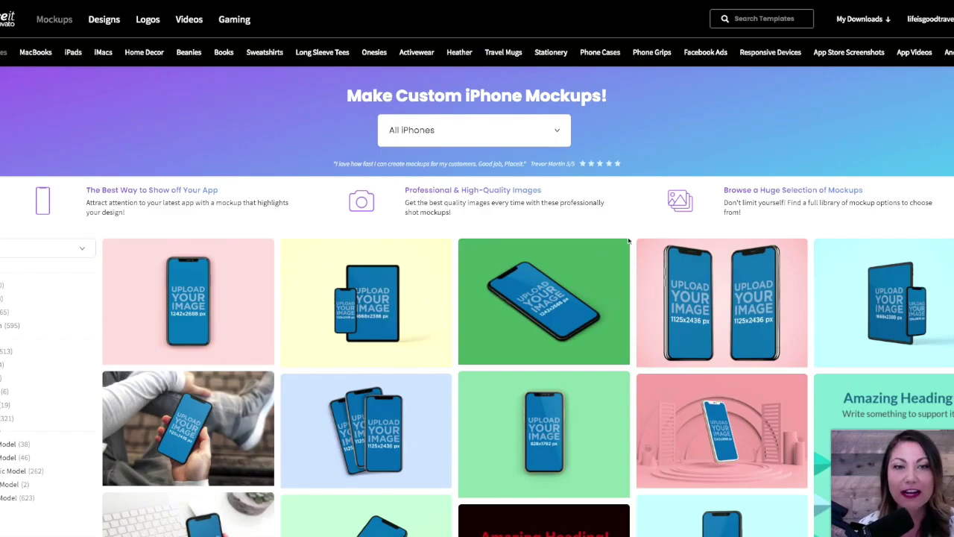
{"action": "scroll", "coordinate": [630, 241], "scroll_direction": "down", "scroll_amount": 2}
{"action": "scroll", "coordinate": [630, 241], "scroll_direction": "down", "scroll_amount": 2}
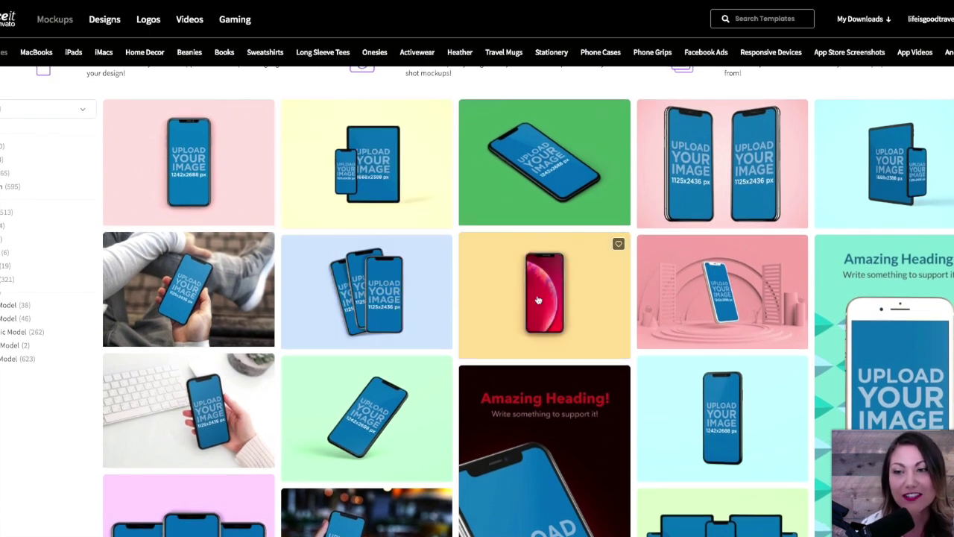
{"action": "scroll", "coordinate": [229, 307], "scroll_direction": "down", "scroll_amount": 3}
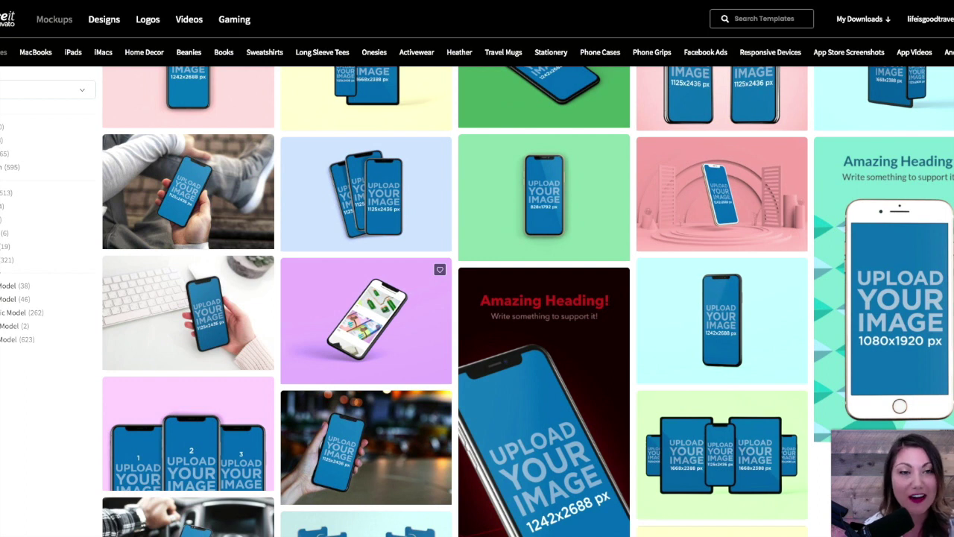
{"action": "scroll", "coordinate": [454, 283], "scroll_direction": "down", "scroll_amount": 5}
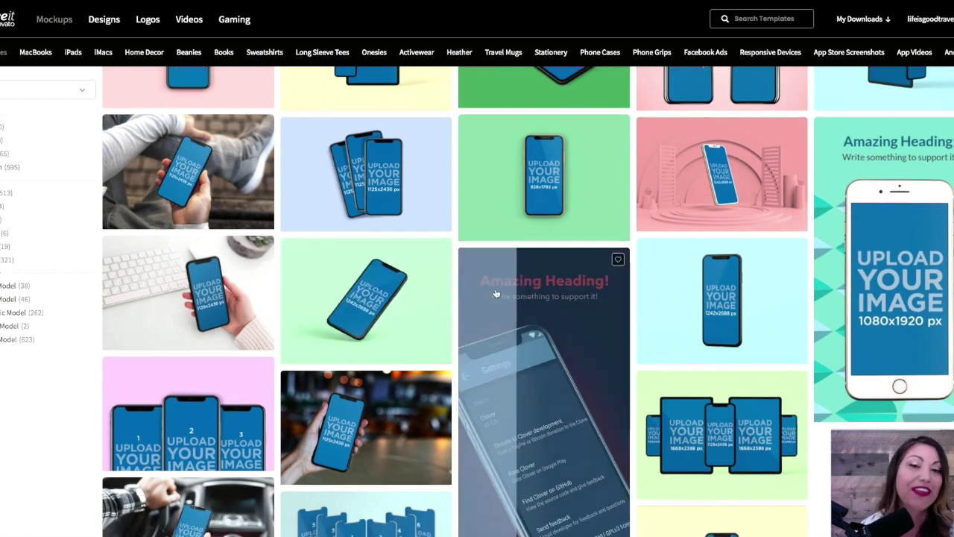
{"action": "scroll", "coordinate": [520, 329], "scroll_direction": "down", "scroll_amount": 4}
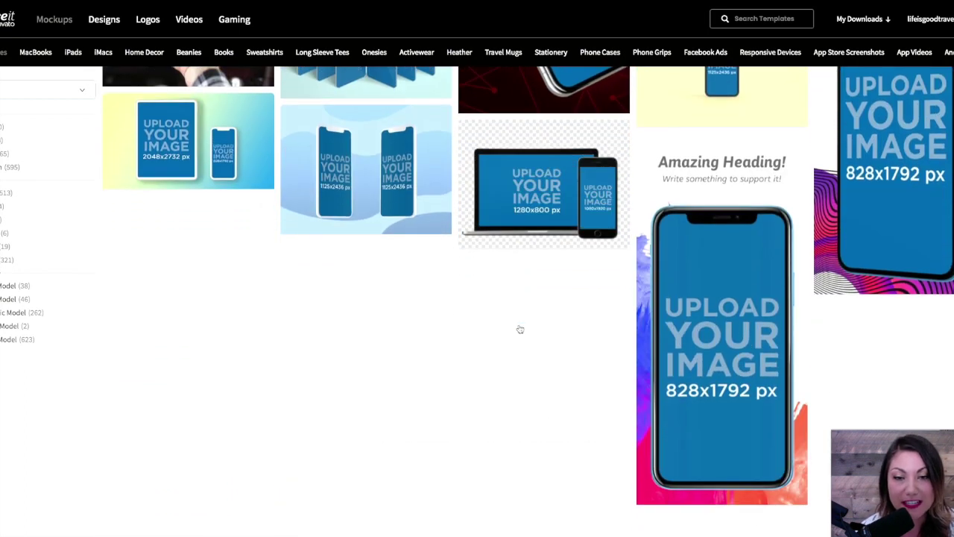
{"action": "left_click", "coordinate": [437, 428]}
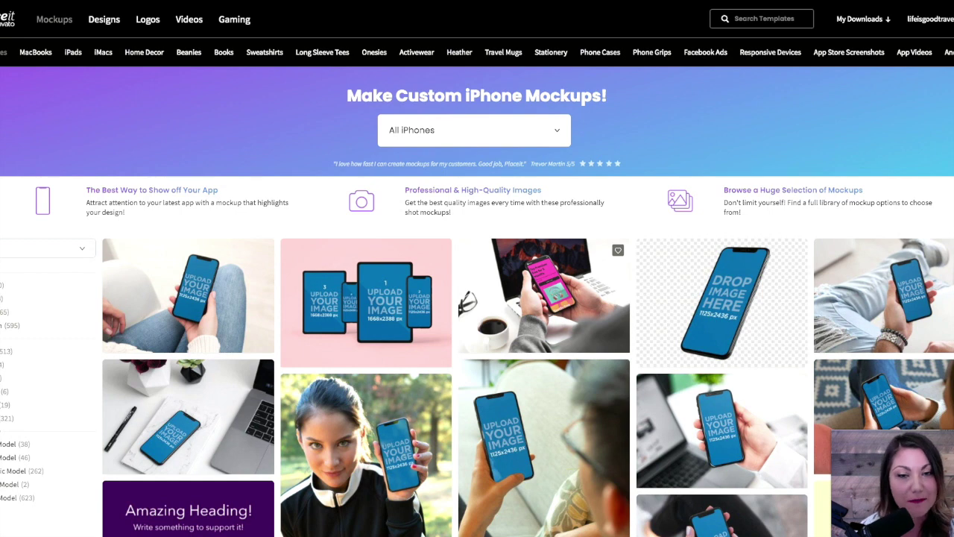
{"action": "scroll", "coordinate": [882, 191], "scroll_direction": "down", "scroll_amount": 10}
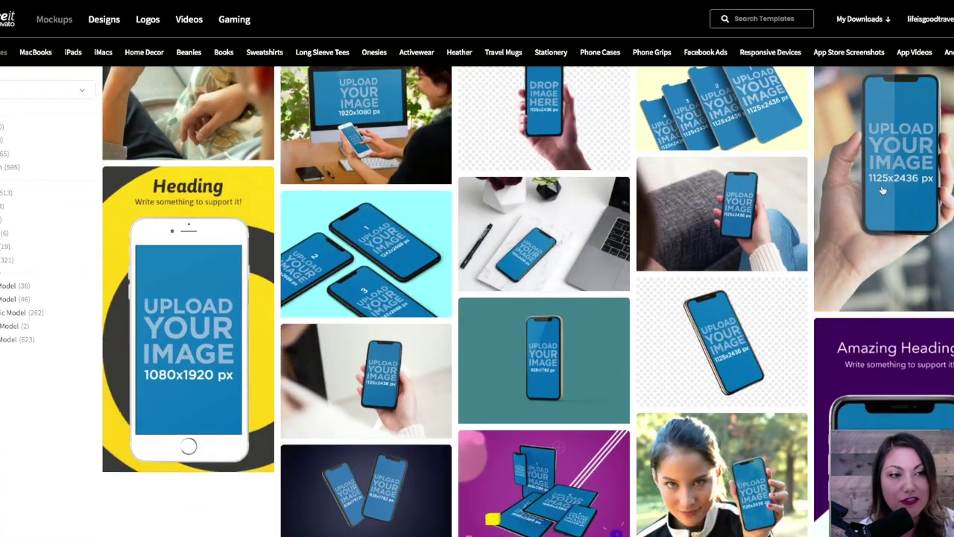
{"action": "left_click", "coordinate": [882, 192]}
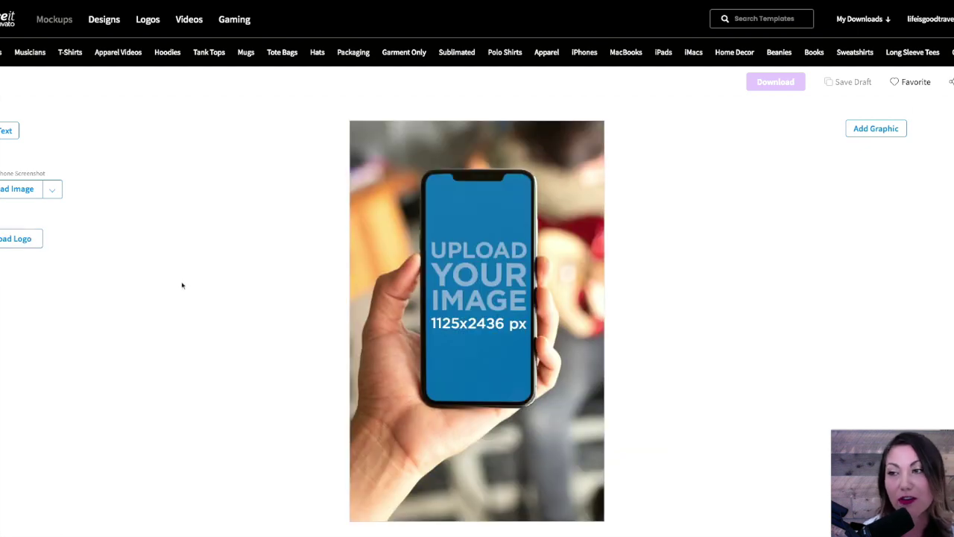
Upload the podcast player screenshot to the phone mockup and crop it so it fills the whole screen area.
{"action": "left_click", "coordinate": [8, 191]}
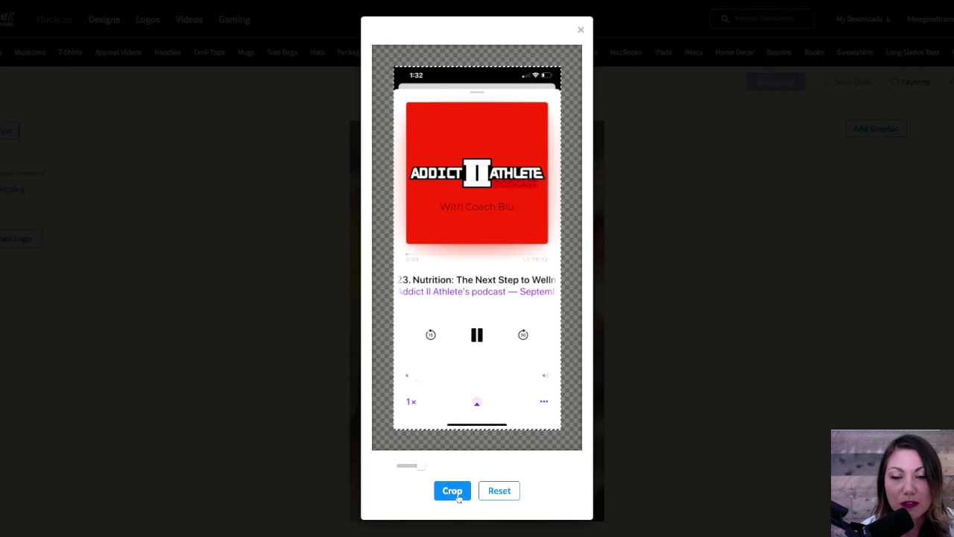
{"action": "left_click_drag", "start_coordinate": [420, 464], "coordinate": [413, 466]}
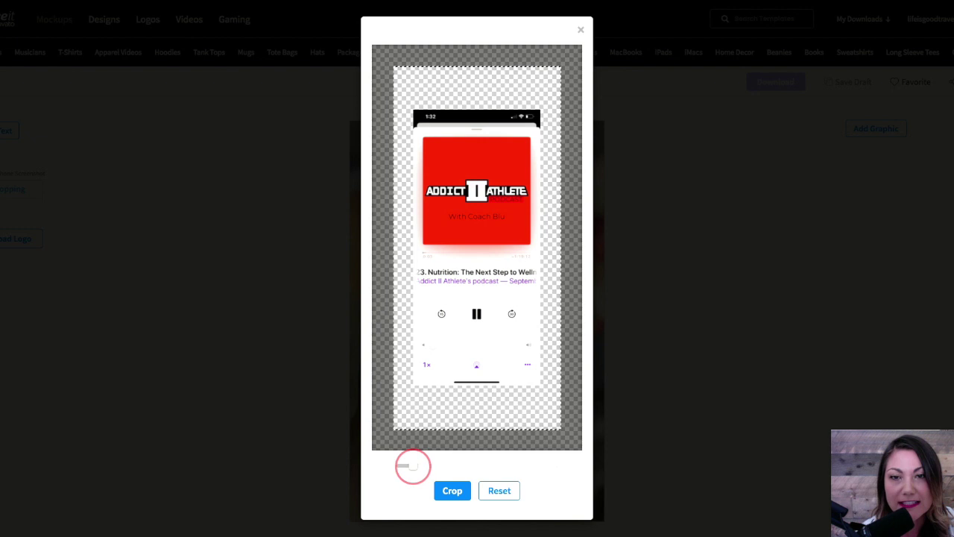
{"action": "left_click_drag", "start_coordinate": [412, 465], "coordinate": [421, 465]}
{"action": "left_click", "coordinate": [451, 491]}
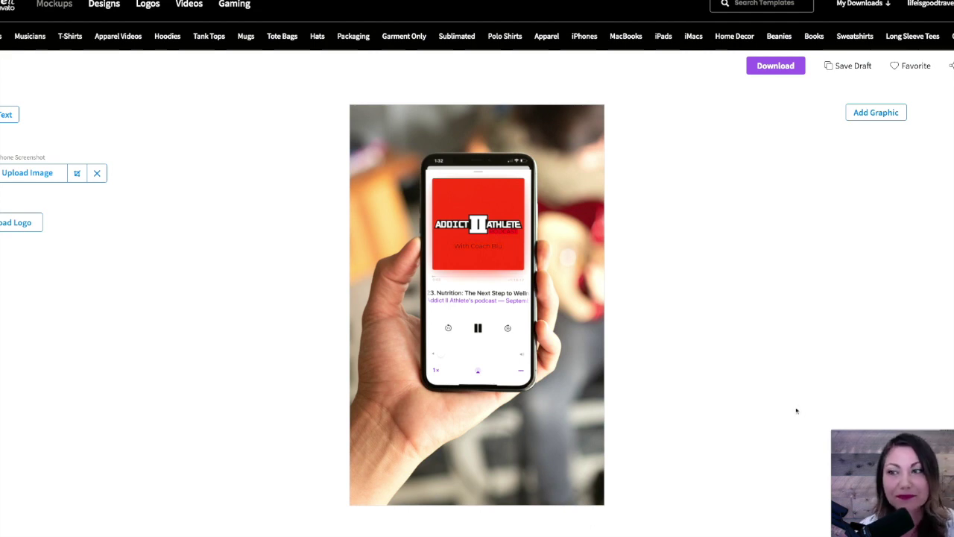
Replace the phone's screen image with the usa.gov Voter Registration screenshot, cropped to fill the screen, and download the mockup.
{"action": "left_click", "coordinate": [21, 170]}
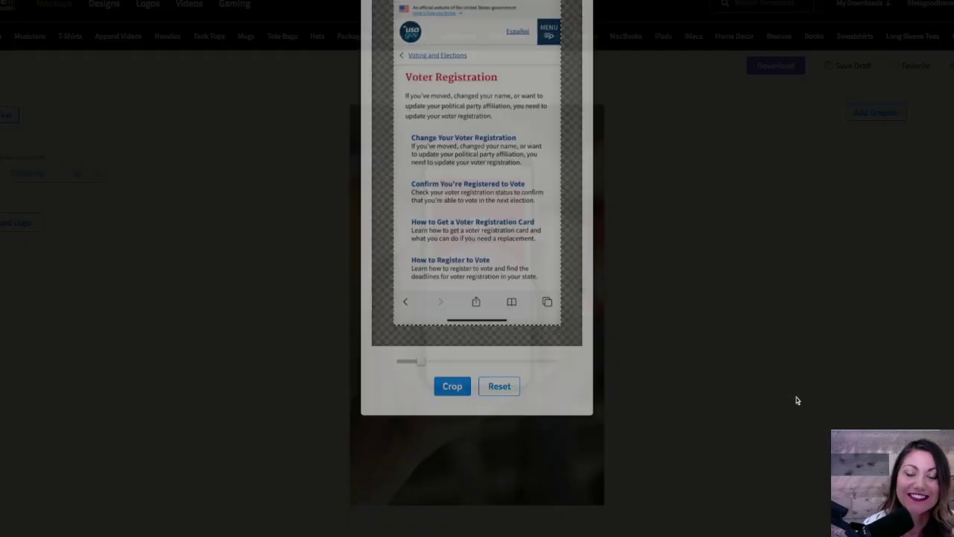
{"action": "left_click", "coordinate": [454, 491]}
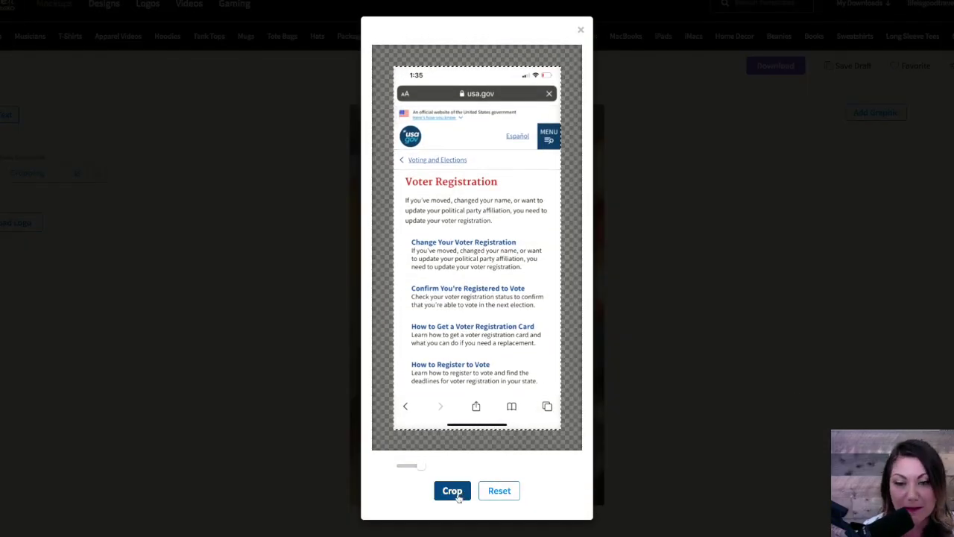
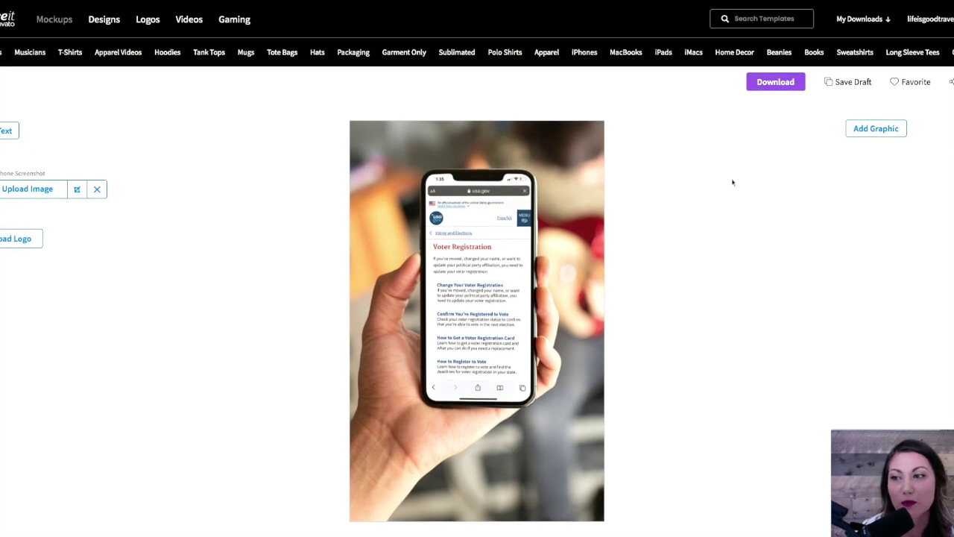
{"action": "left_click", "coordinate": [780, 89]}
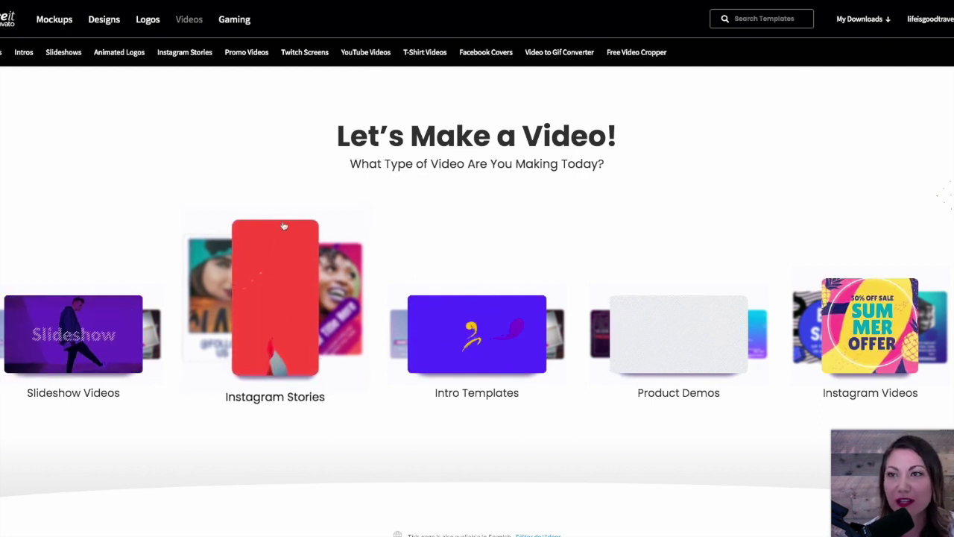
Browse the intro video templates to page 2 and open the minimalist intro with circular motion graphics.
{"action": "scroll", "coordinate": [505, 267], "scroll_direction": "down", "scroll_amount": 1}
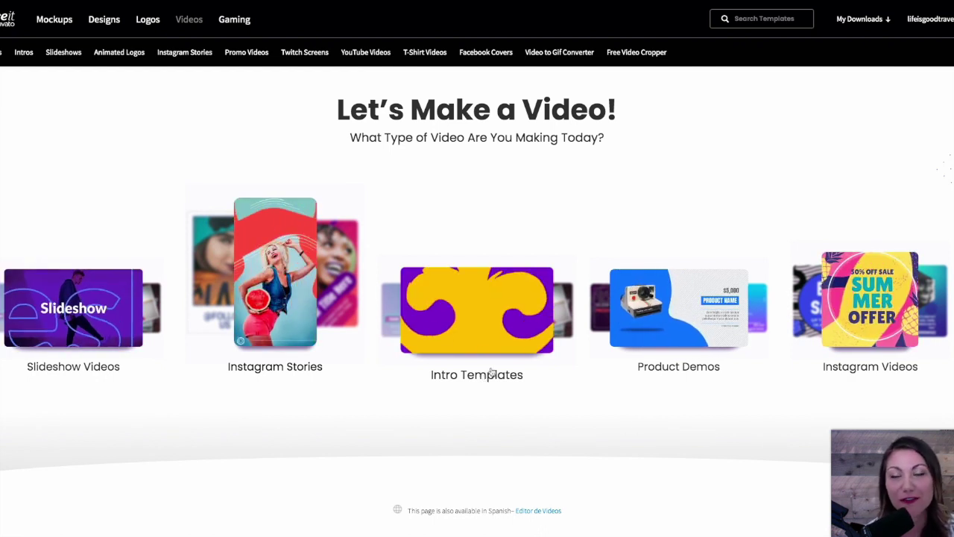
{"action": "left_click", "coordinate": [525, 327]}
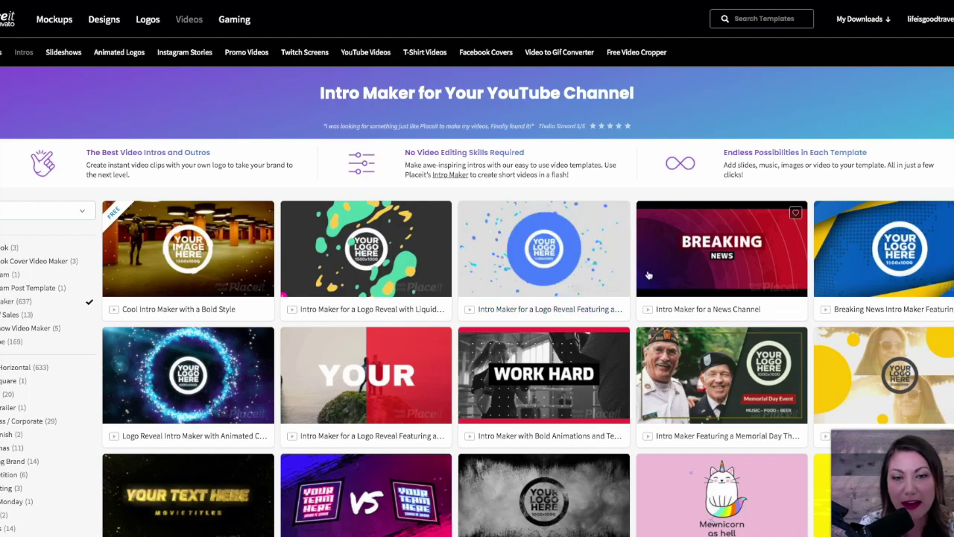
{"action": "scroll", "coordinate": [649, 276], "scroll_direction": "down", "scroll_amount": 2}
{"action": "scroll", "coordinate": [649, 276], "scroll_direction": "down", "scroll_amount": 5}
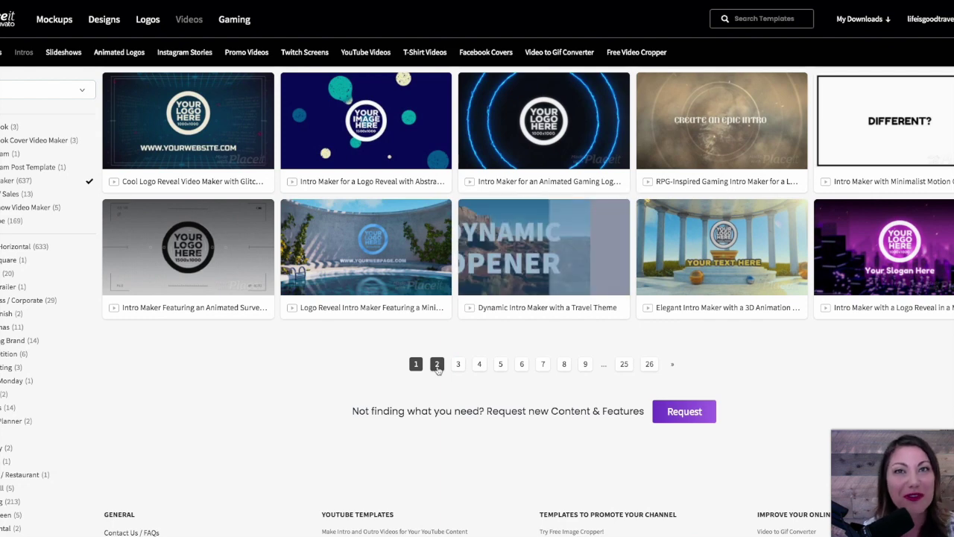
{"action": "left_click", "coordinate": [438, 365]}
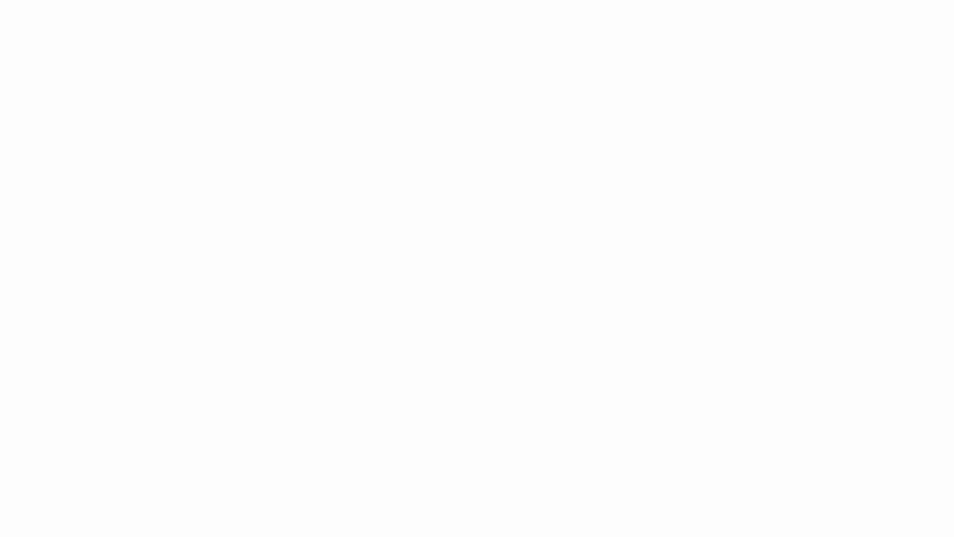
{"action": "scroll", "coordinate": [458, 399], "scroll_direction": "down", "scroll_amount": 2}
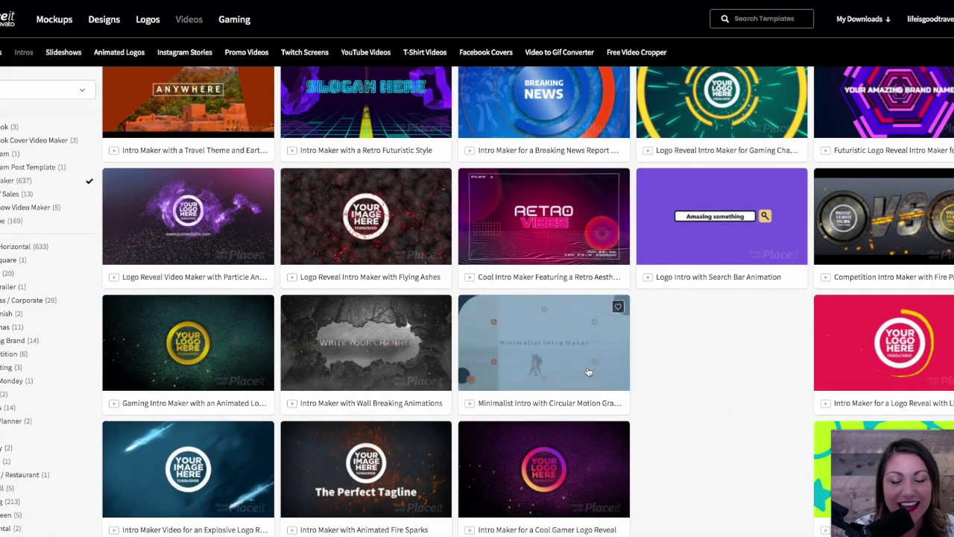
{"action": "left_click", "coordinate": [588, 371]}
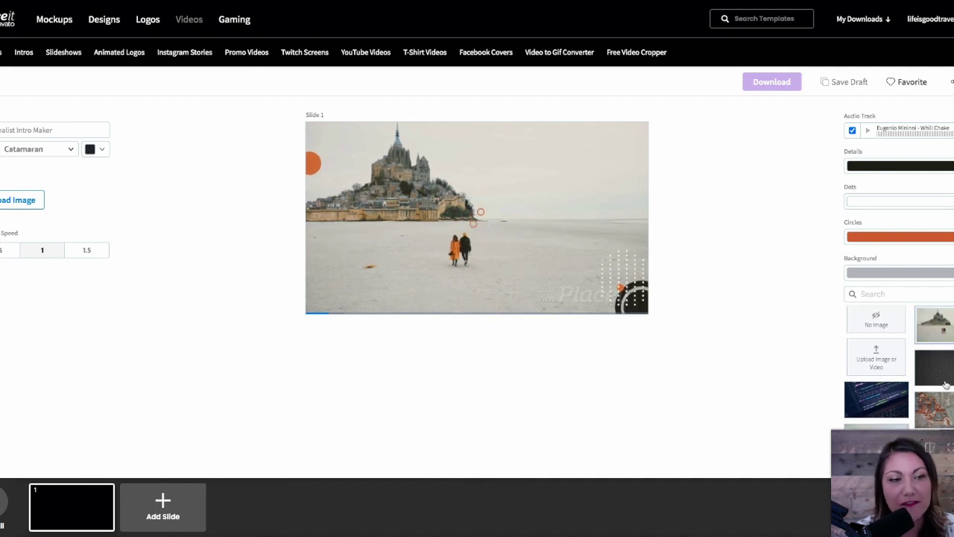
Search the background images for "technology" and use the purple-lit laptop keyboard picture as the slide background.
{"action": "scroll", "coordinate": [917, 358], "scroll_direction": "down", "scroll_amount": 3}
{"action": "scroll", "coordinate": [888, 358], "scroll_direction": "down", "scroll_amount": 3}
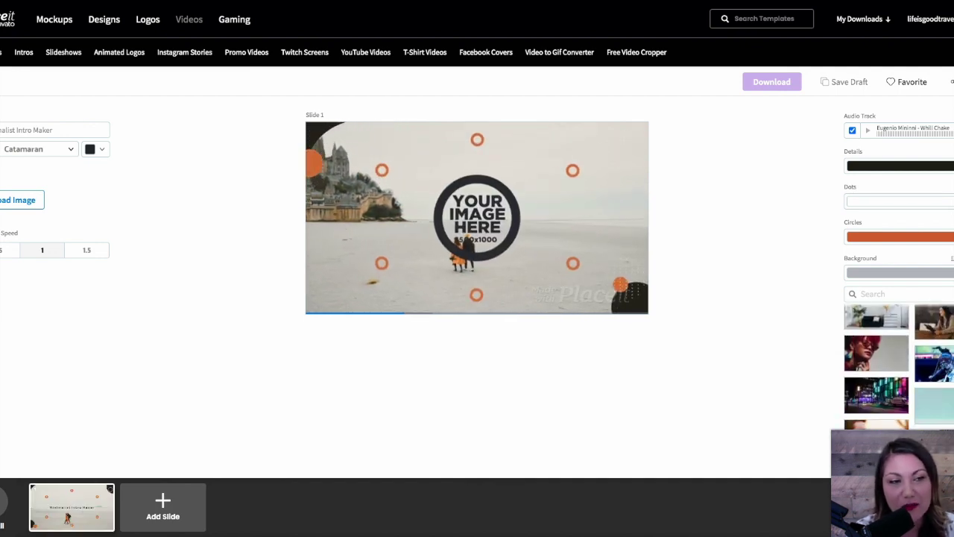
{"action": "left_click", "coordinate": [897, 295]}
{"action": "type", "text": "technology"}
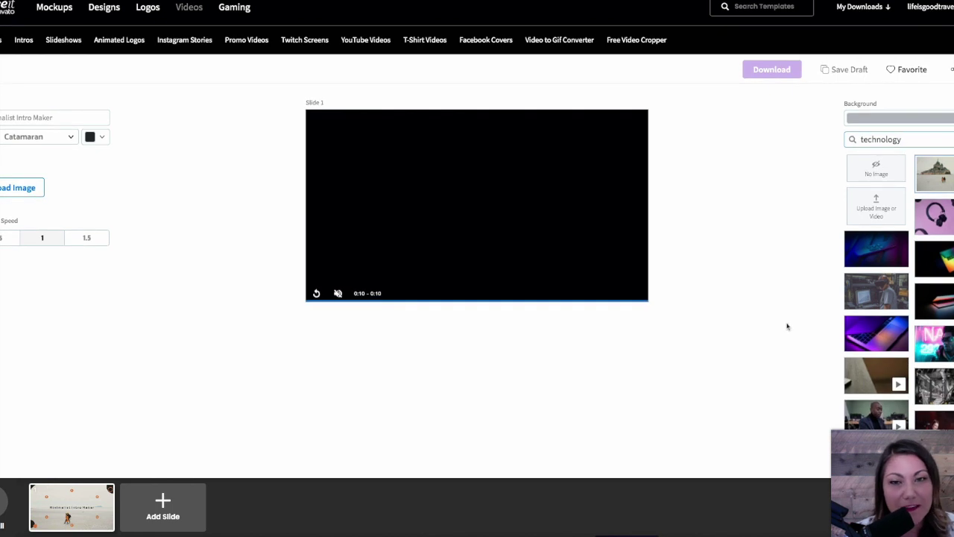
{"action": "left_click", "coordinate": [881, 338]}
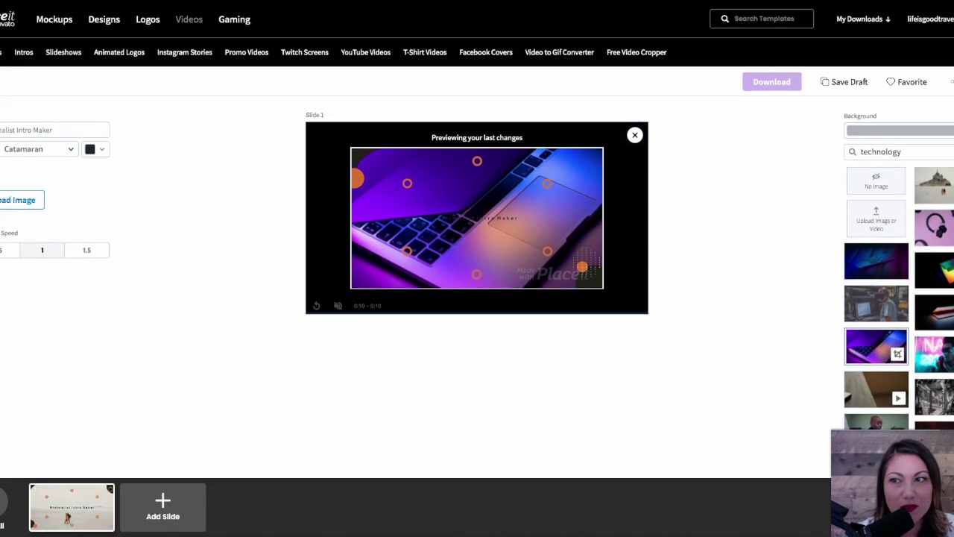
{"action": "left_click", "coordinate": [900, 130]}
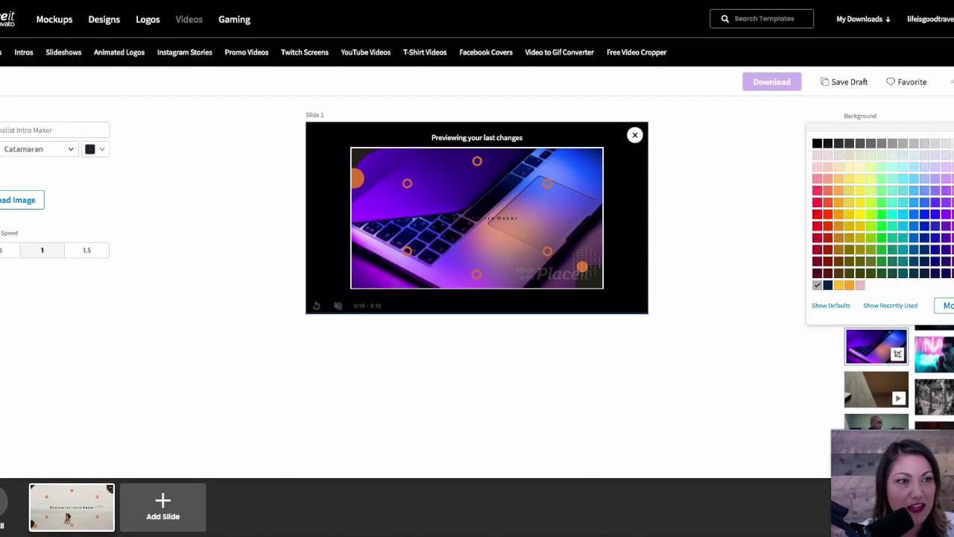
{"action": "left_click", "coordinate": [733, 170]}
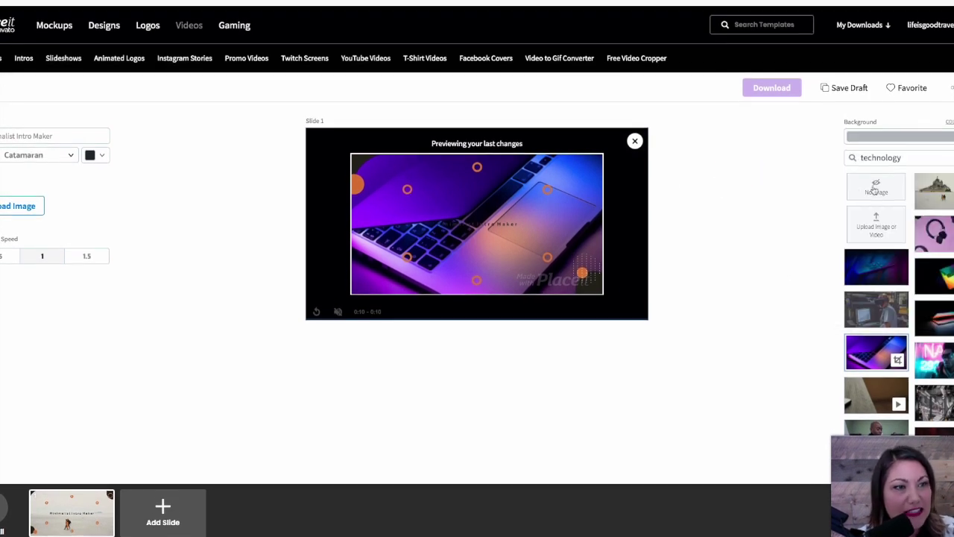
Set the intro's circles to bright turquoise and its details to light orange.
{"action": "scroll", "coordinate": [895, 298], "scroll_direction": "up", "scroll_amount": 2}
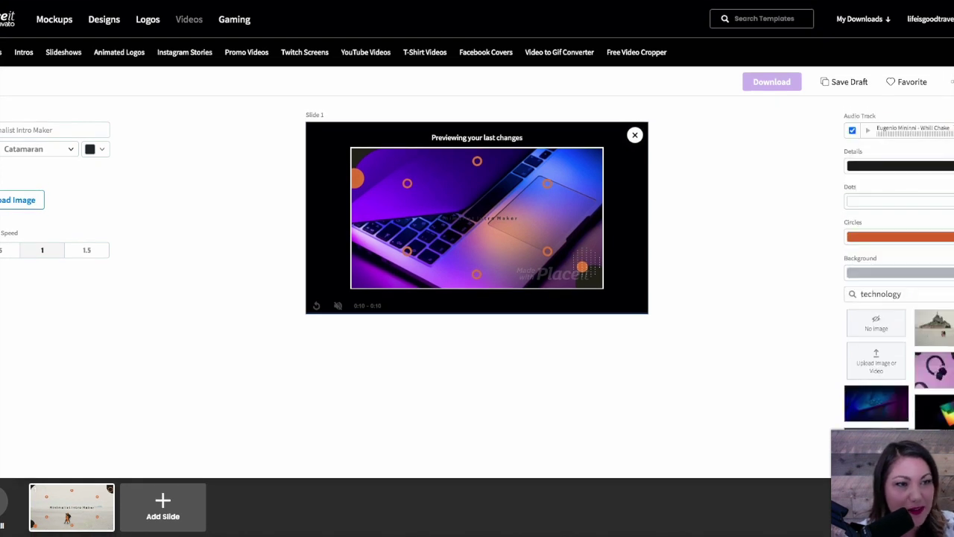
{"action": "left_click", "coordinate": [900, 237]}
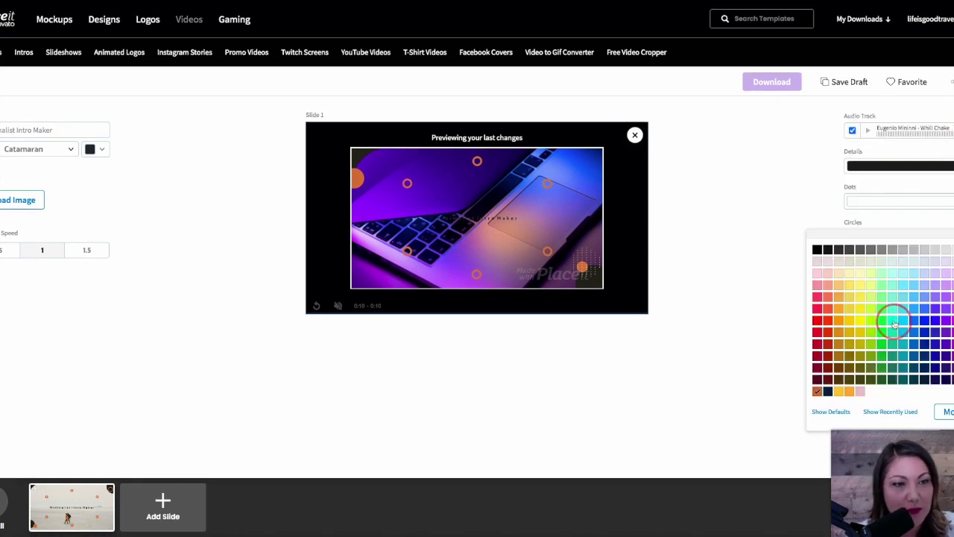
{"action": "left_click", "coordinate": [894, 322]}
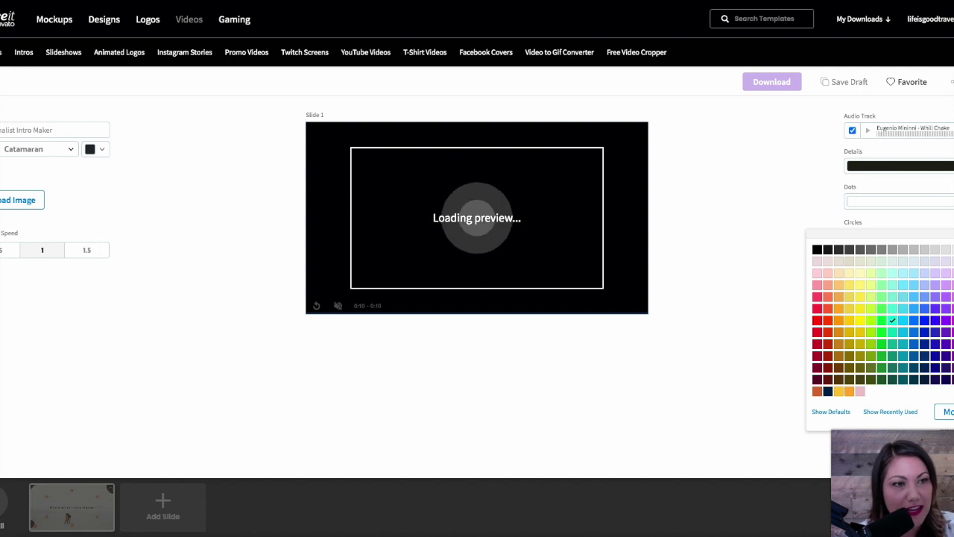
{"action": "left_click", "coordinate": [818, 175]}
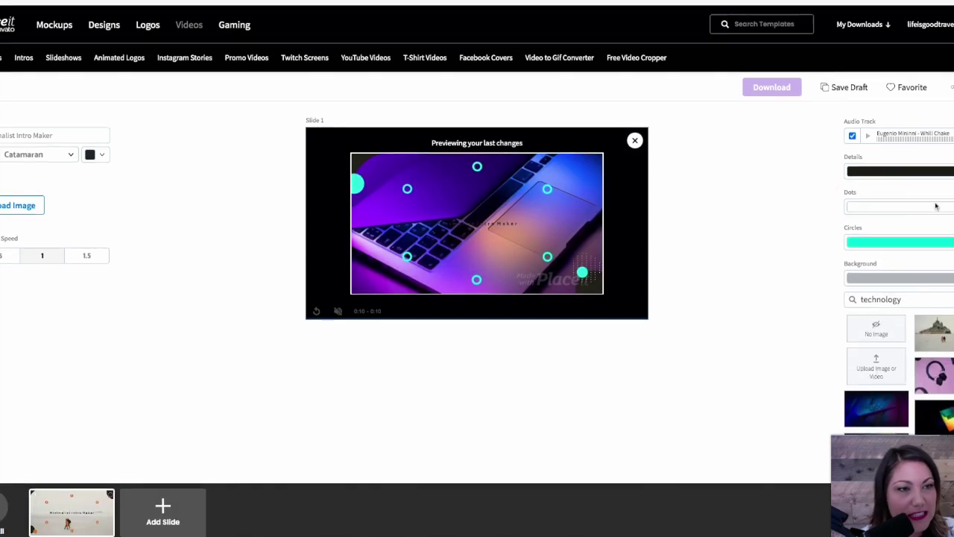
{"action": "left_click", "coordinate": [936, 206]}
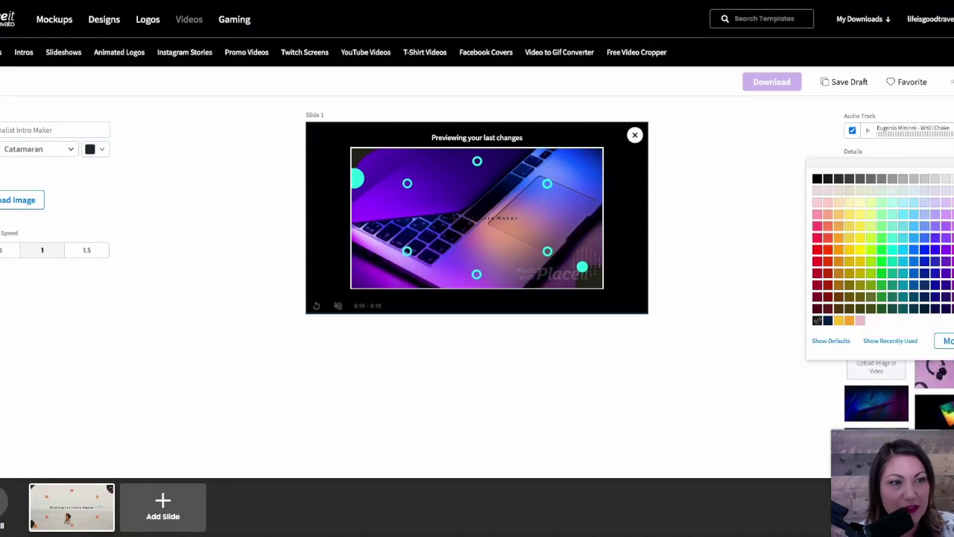
{"action": "left_click", "coordinate": [840, 215]}
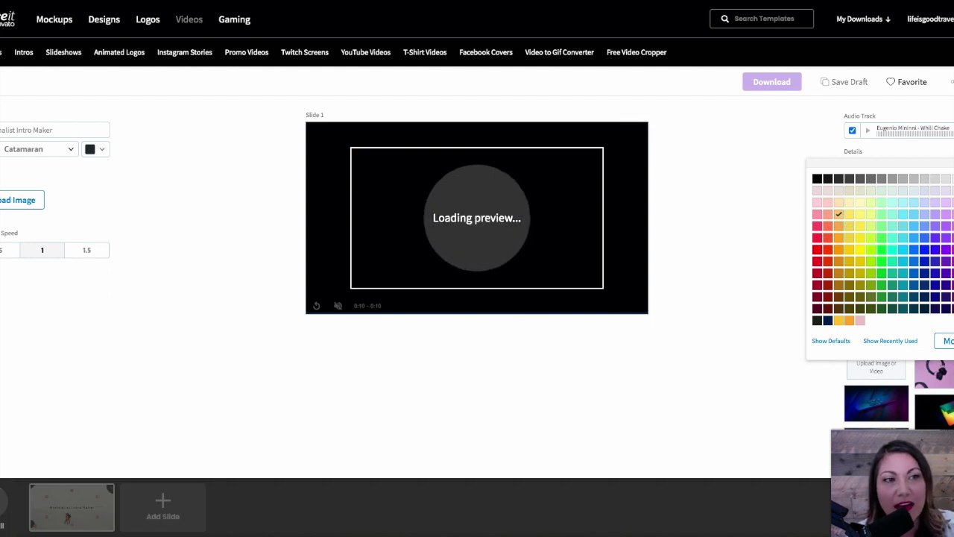
Open the intro's audio library and look through the genre tags from Abstract to Gym for alternative music.
{"action": "left_click", "coordinate": [906, 128]}
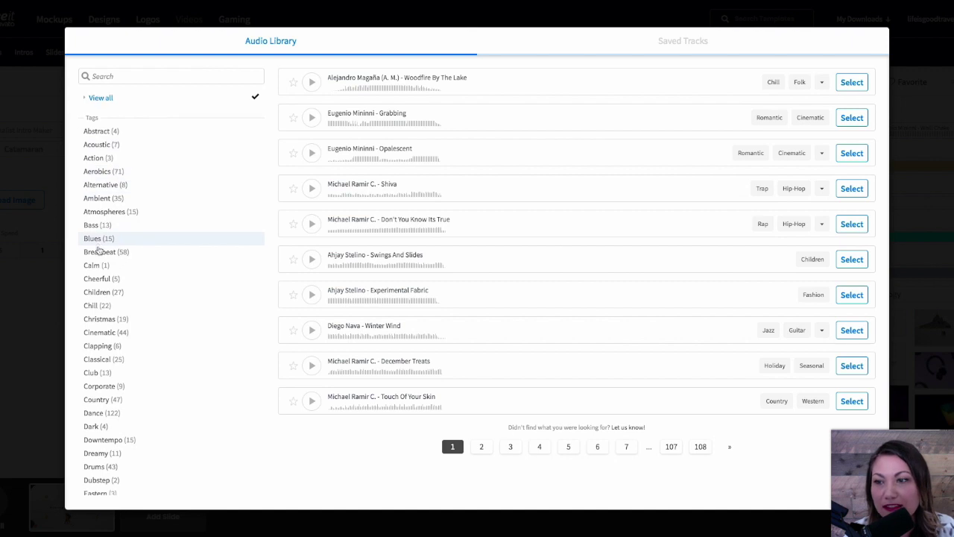
{"action": "scroll", "coordinate": [95, 250], "scroll_direction": "down", "scroll_amount": 1}
{"action": "scroll", "coordinate": [97, 251], "scroll_direction": "down", "scroll_amount": 3}
{"action": "scroll", "coordinate": [97, 251], "scroll_direction": "up", "scroll_amount": 4}
{"action": "scroll", "coordinate": [97, 251], "scroll_direction": "down", "scroll_amount": 5}
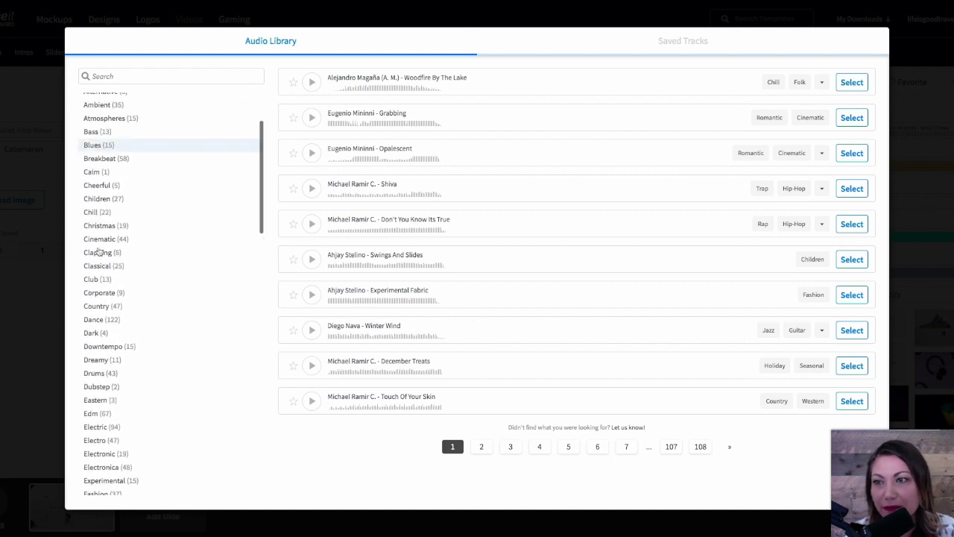
{"action": "scroll", "coordinate": [97, 257], "scroll_direction": "down", "scroll_amount": 1}
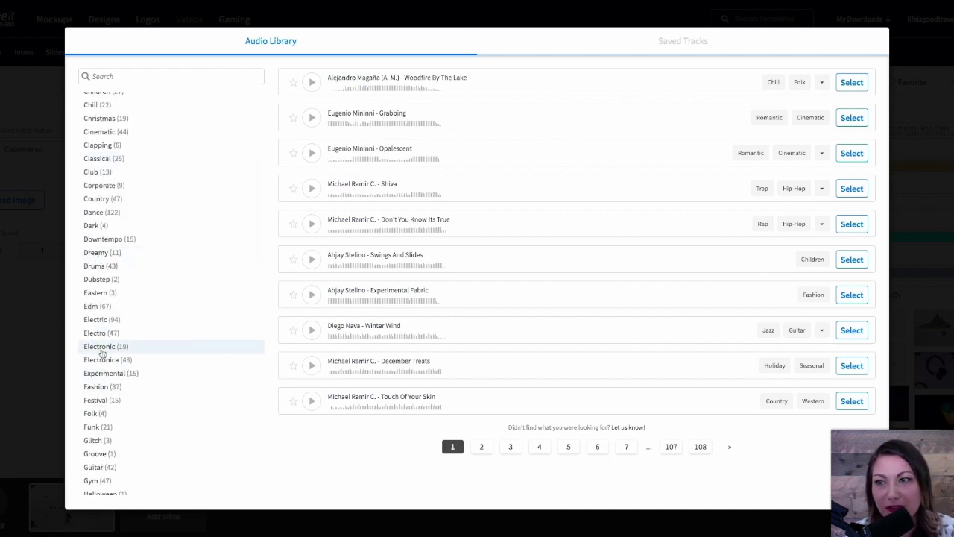
{"action": "scroll", "coordinate": [123, 350], "scroll_direction": "up", "scroll_amount": 1}
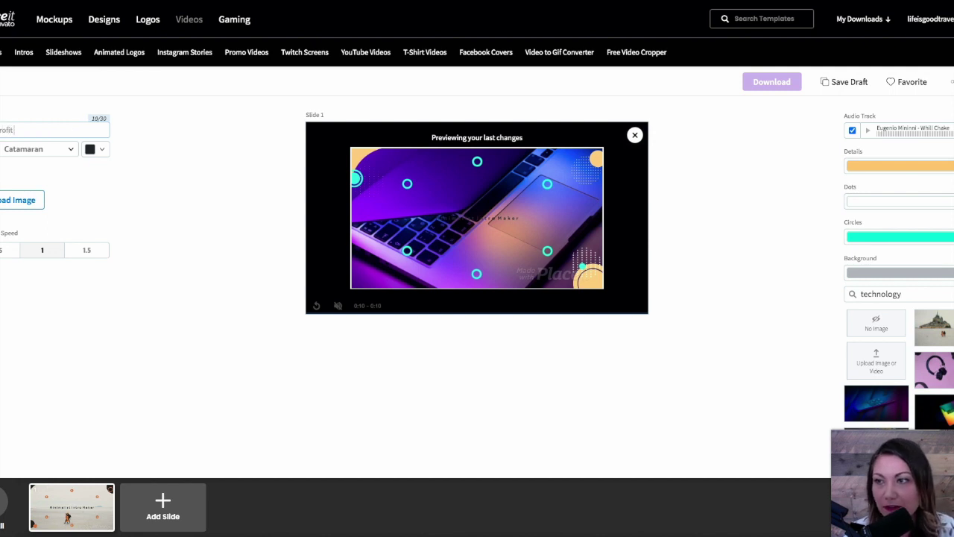
Change the intro's title text to "Nonprofit Tools & Resources" and set its colour to white.
{"action": "type", "text": "Tools "}
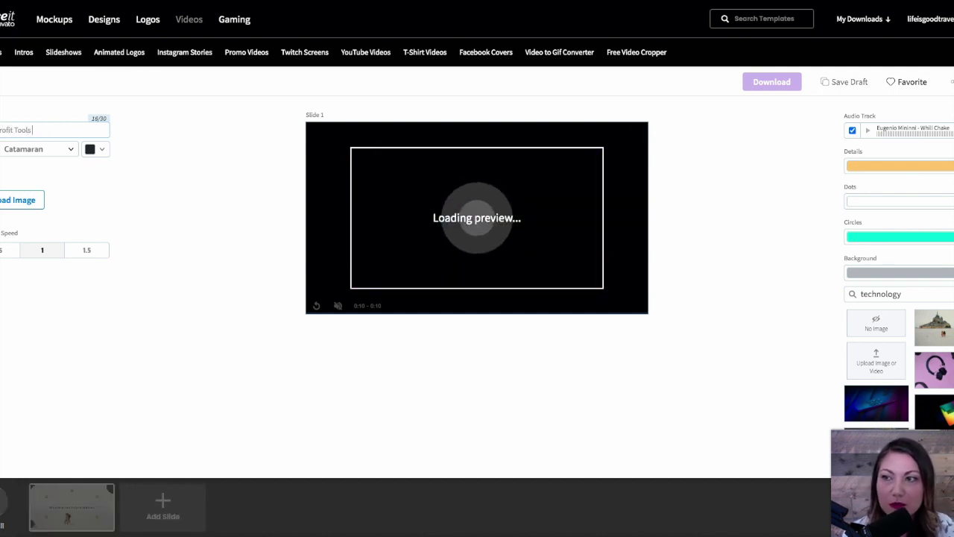
{"action": "type", "text": "& Resources"}
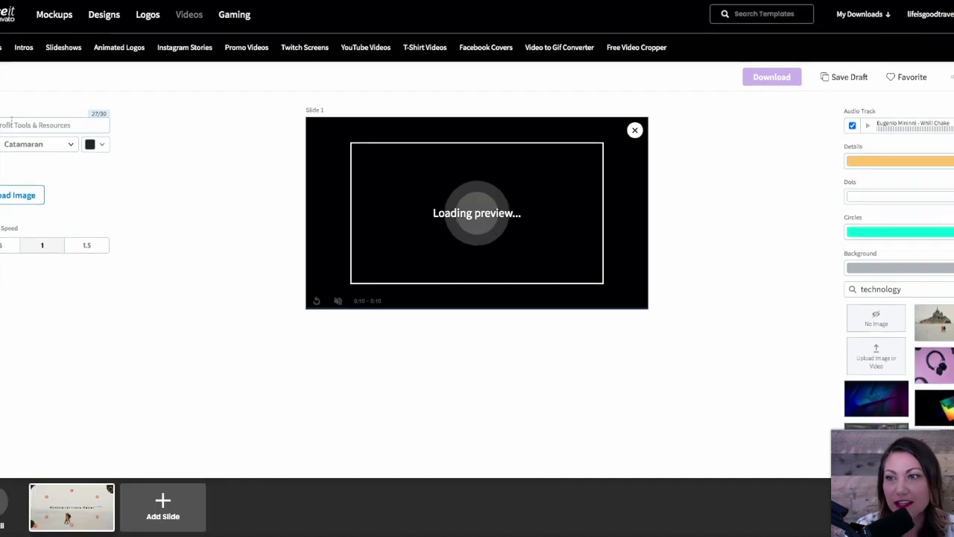
{"action": "left_click", "coordinate": [90, 145]}
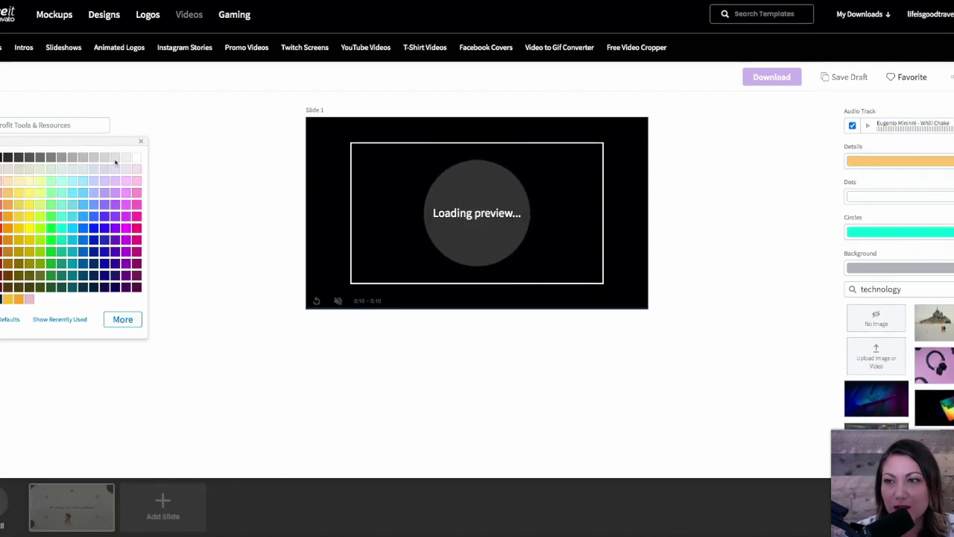
{"action": "left_click", "coordinate": [136, 159]}
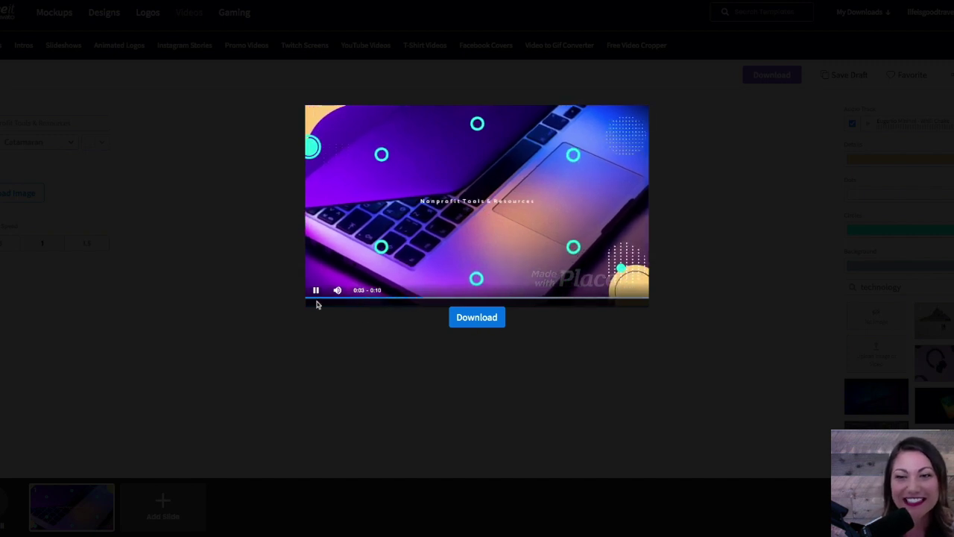
Pause the playing preview of the customized intro video and close it to return to the editor.
{"action": "left_click", "coordinate": [527, 237]}
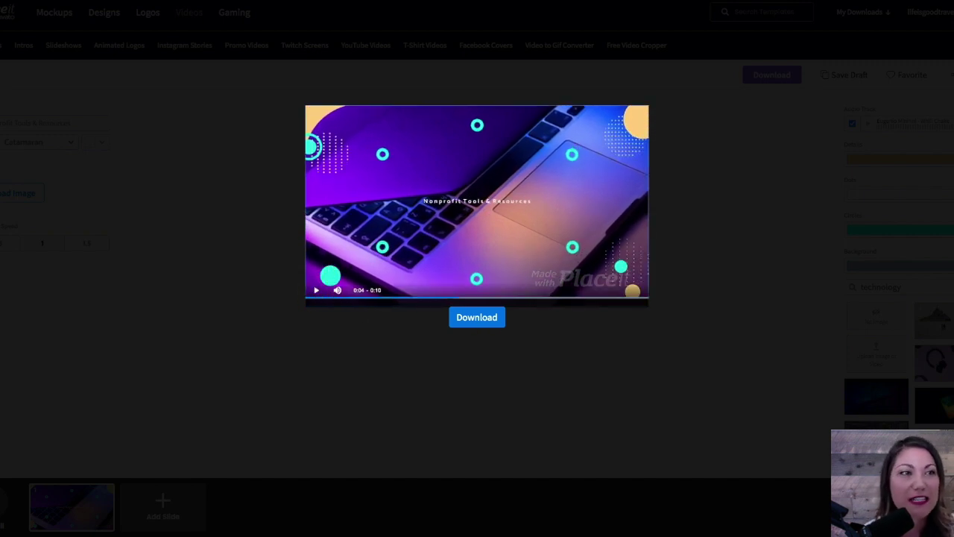
{"action": "left_click", "coordinate": [174, 336]}
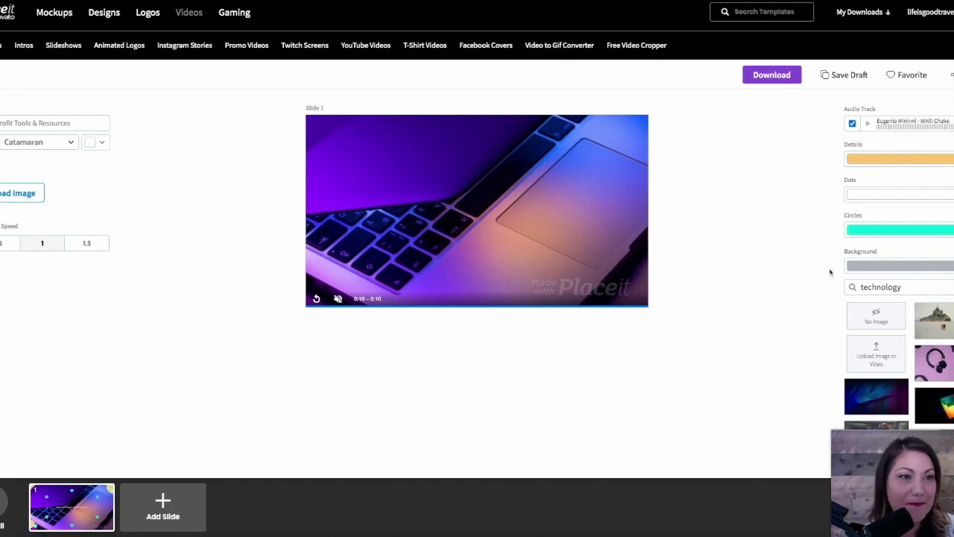
{"action": "scroll", "coordinate": [706, 341], "scroll_direction": "up", "scroll_amount": 1}
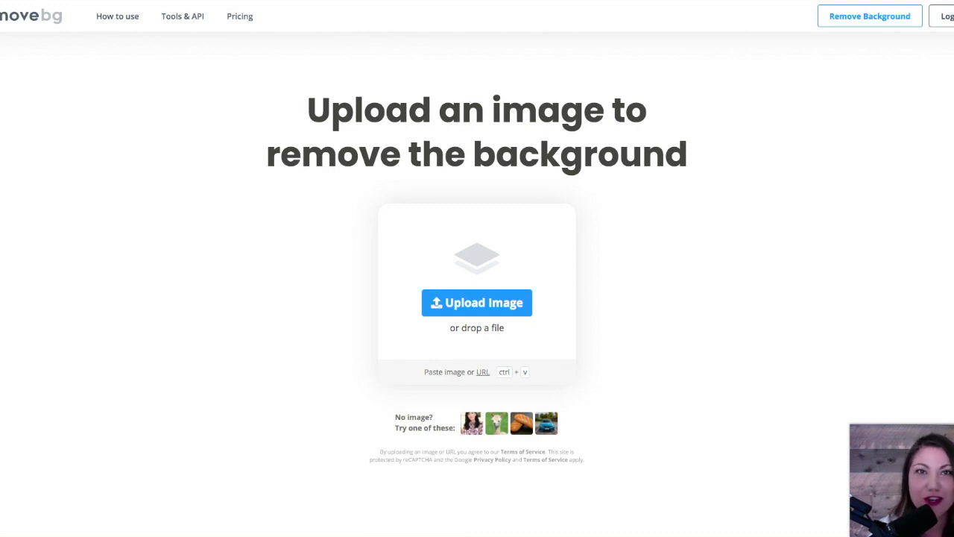
Upload the photo of three children carrying a green recycling bin to remove.bg for background removal.
{"action": "left_click", "coordinate": [515, 312]}
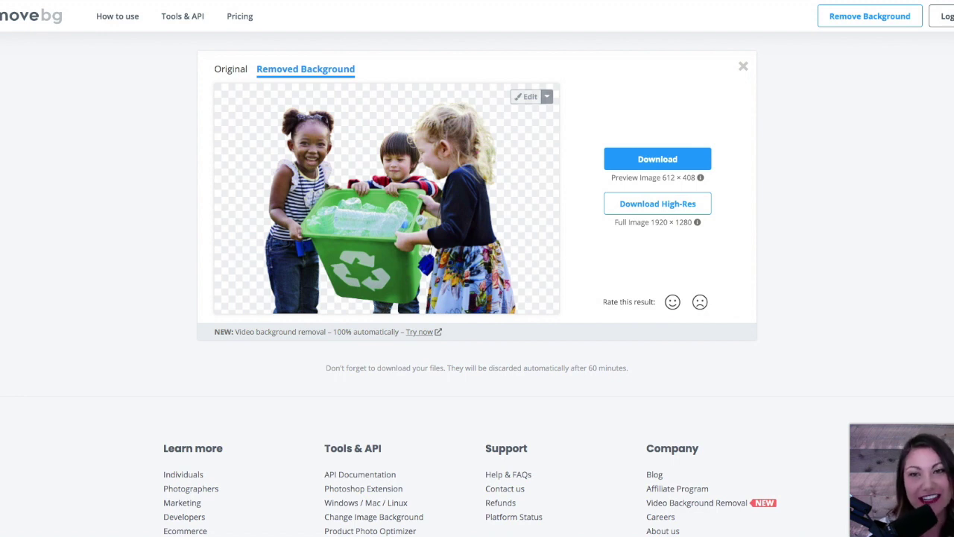
{"action": "scroll", "coordinate": [801, 87], "scroll_direction": "down", "scroll_amount": 1}
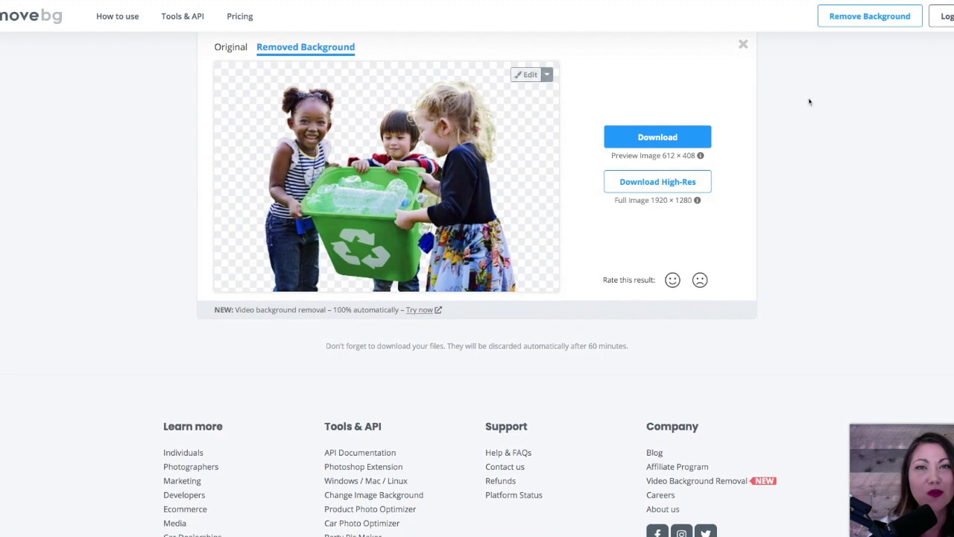
{"action": "scroll", "coordinate": [807, 106], "scroll_direction": "up", "scroll_amount": 1}
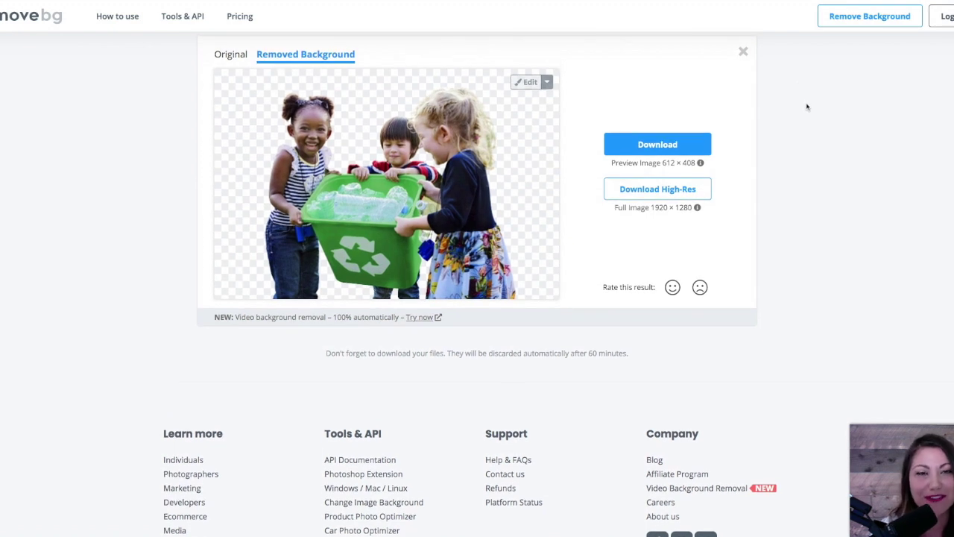
{"action": "scroll", "coordinate": [807, 107], "scroll_direction": "up", "scroll_amount": 3}
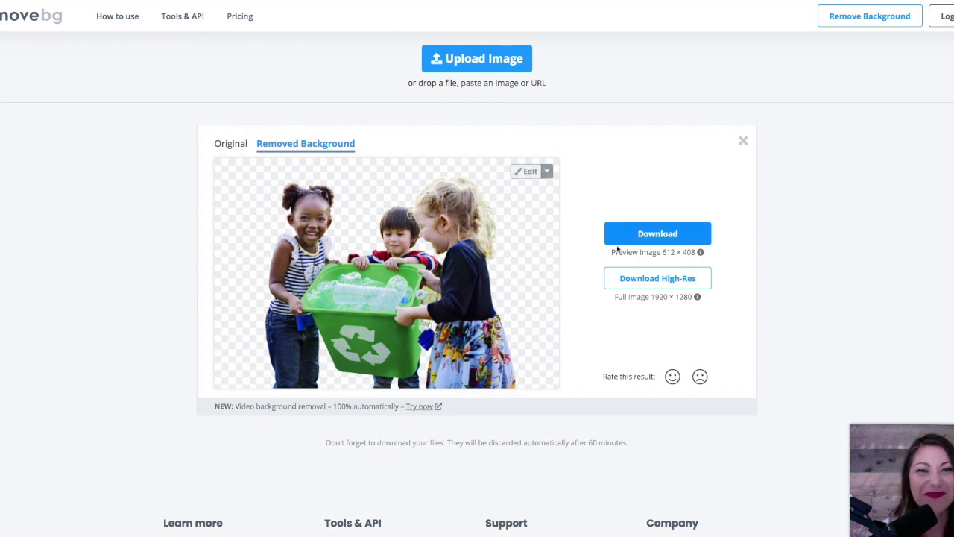
Open the cutout for editing and restore a small patch of background beside the blonde girl's back.
{"action": "left_click", "coordinate": [530, 173]}
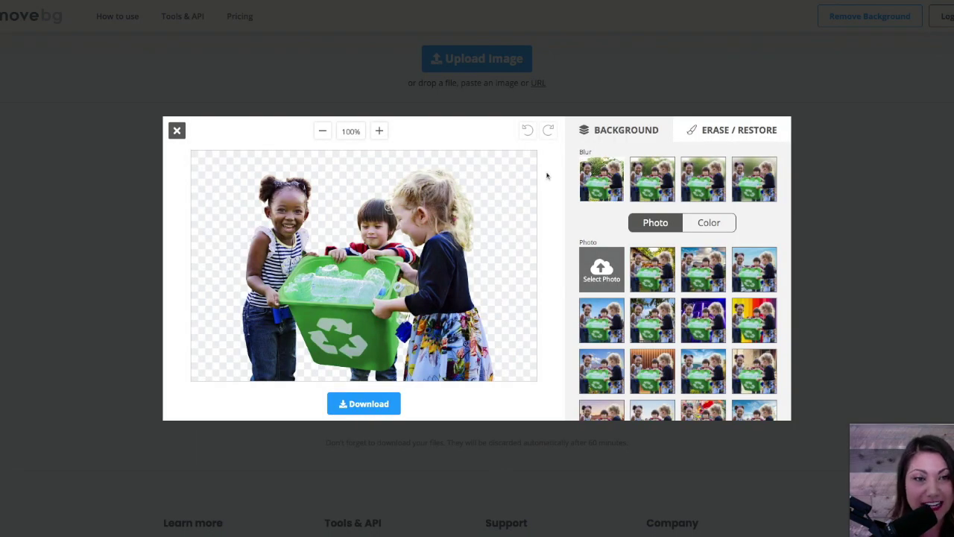
{"action": "left_click", "coordinate": [716, 130]}
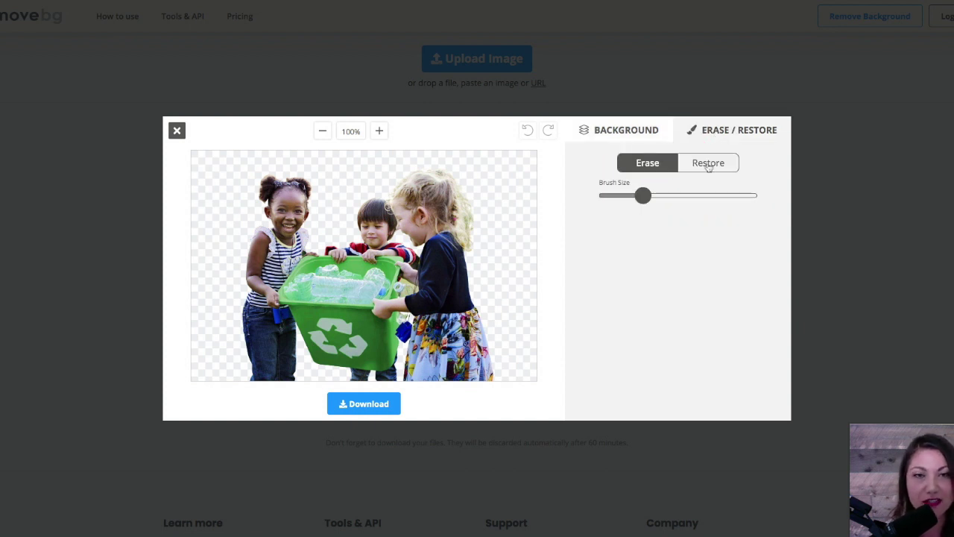
{"action": "left_click", "coordinate": [708, 164]}
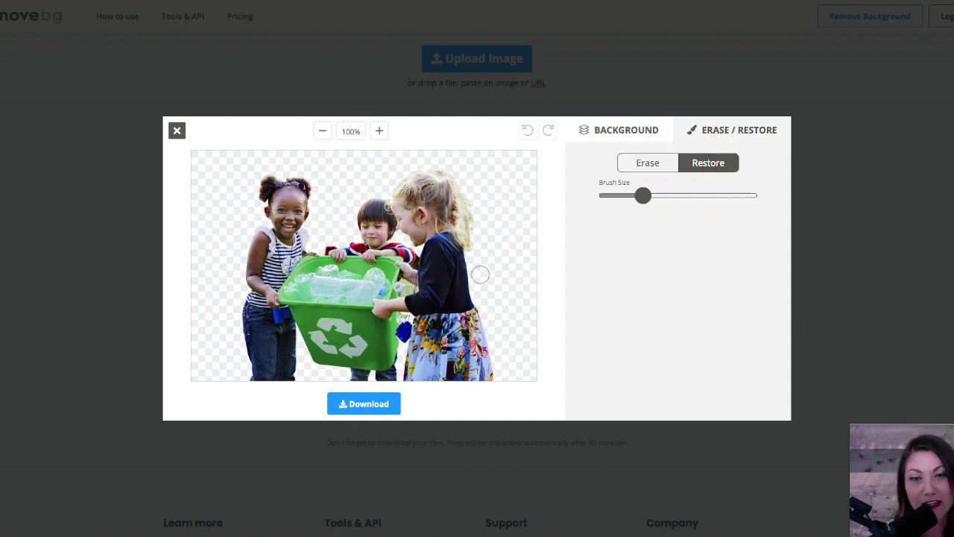
{"action": "mouse_move", "coordinate": [480, 275]}
{"action": "left_mouse_down"}
{"action": "mouse_move", "coordinate": [480, 254]}
{"action": "mouse_move", "coordinate": [487, 279]}
{"action": "mouse_move", "coordinate": [495, 246]}
{"action": "left_mouse_up"}
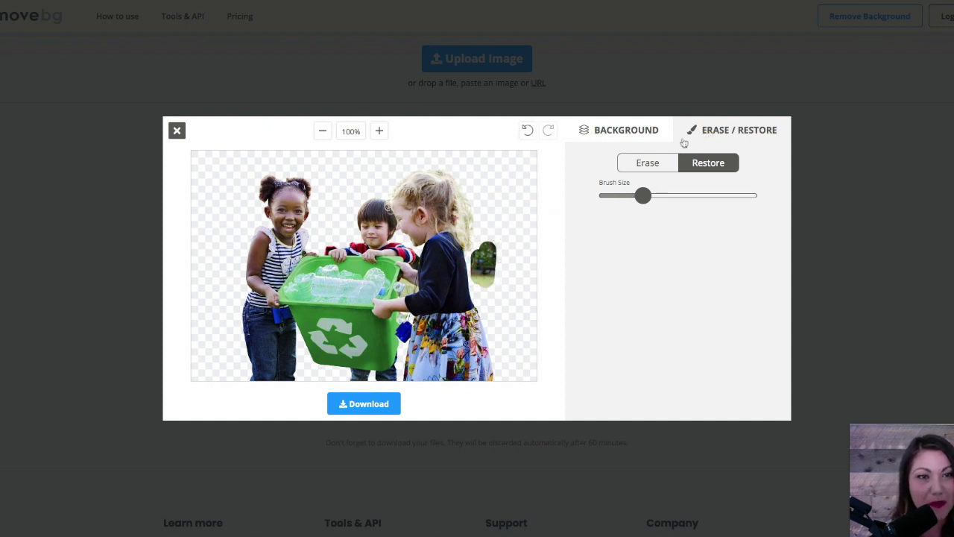
Erase the restored patch and, with a smaller brush, the leftover background around the blonde girl's hair.
{"action": "left_click", "coordinate": [657, 164]}
{"action": "mouse_move", "coordinate": [487, 237]}
{"action": "left_mouse_down"}
{"action": "mouse_move", "coordinate": [495, 271]}
{"action": "mouse_move", "coordinate": [489, 284]}
{"action": "mouse_move", "coordinate": [484, 253]}
{"action": "mouse_move", "coordinate": [484, 281]}
{"action": "left_mouse_up"}
{"action": "left_click_drag", "start_coordinate": [641, 195], "coordinate": [612, 196]}
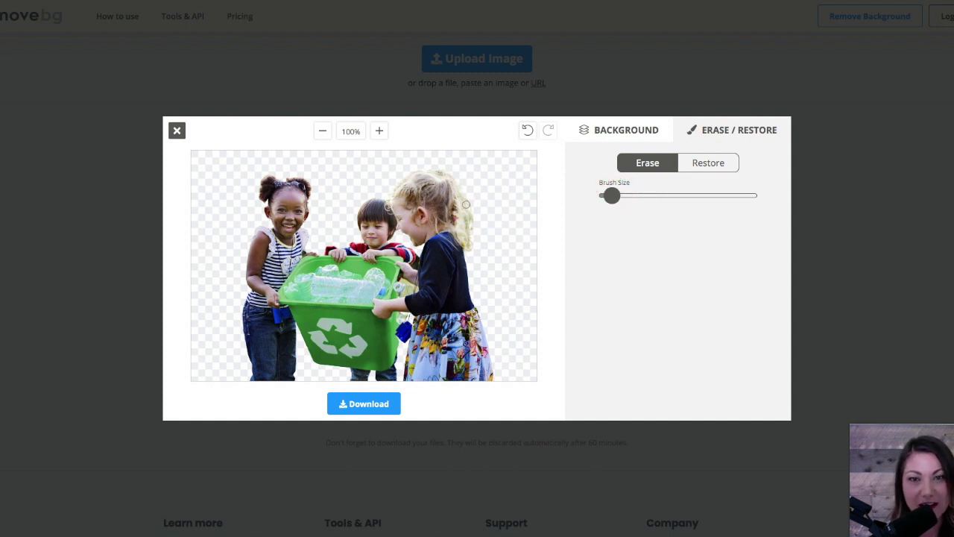
{"action": "left_click", "coordinate": [479, 240]}
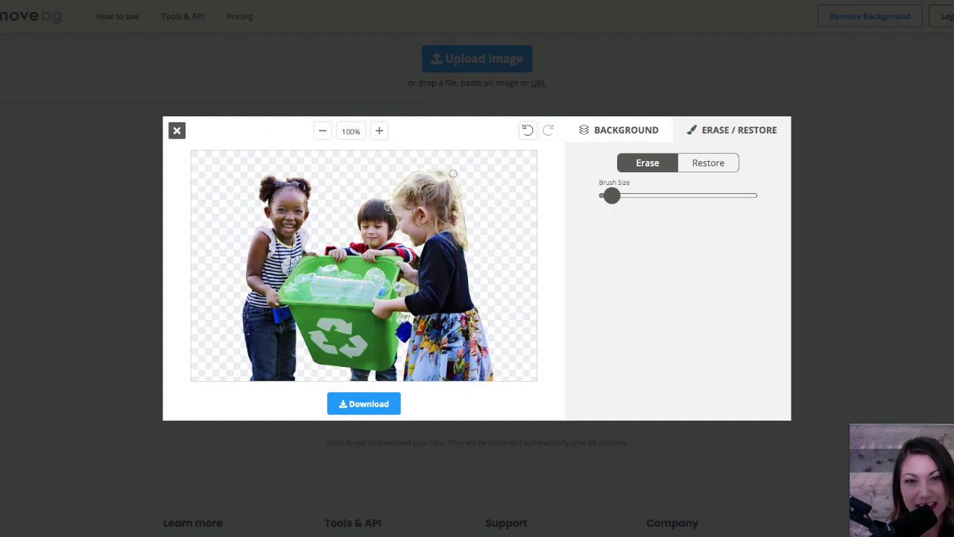
{"action": "mouse_move", "coordinate": [454, 172]}
{"action": "left_mouse_down"}
{"action": "mouse_move", "coordinate": [467, 226]}
{"action": "mouse_move", "coordinate": [489, 237]}
{"action": "left_mouse_up"}
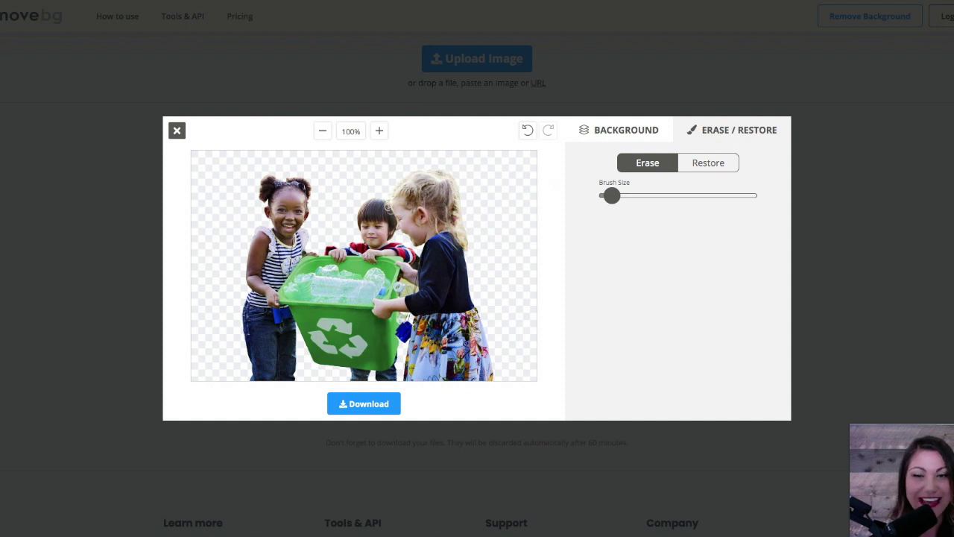
Download the edited cutout image and close the download prompt.
{"action": "left_click", "coordinate": [378, 406]}
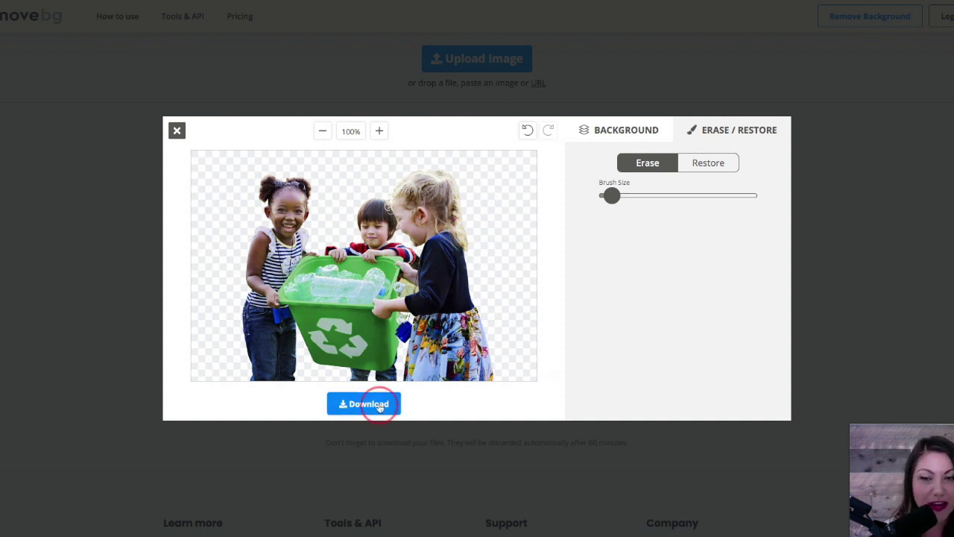
{"action": "left_click", "coordinate": [496, 272]}
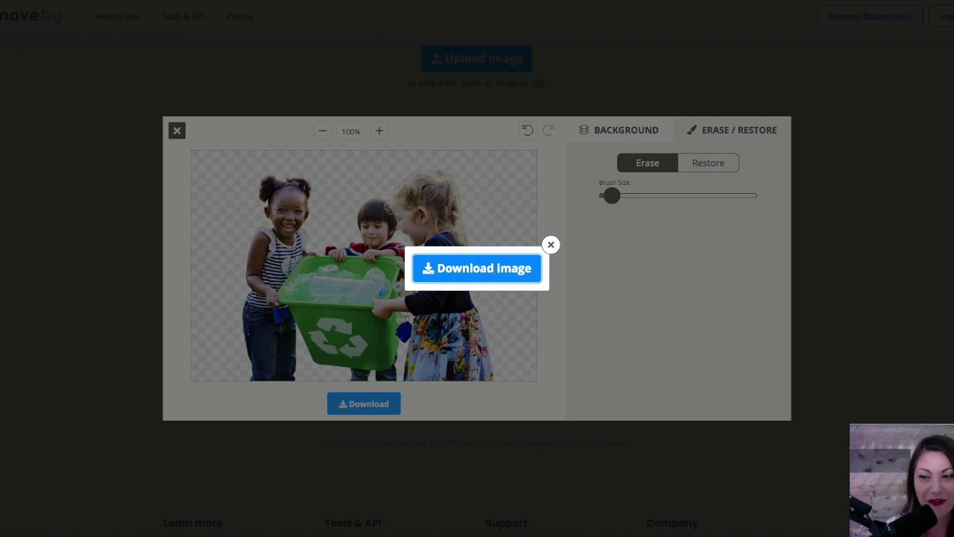
{"action": "left_click", "coordinate": [552, 246]}
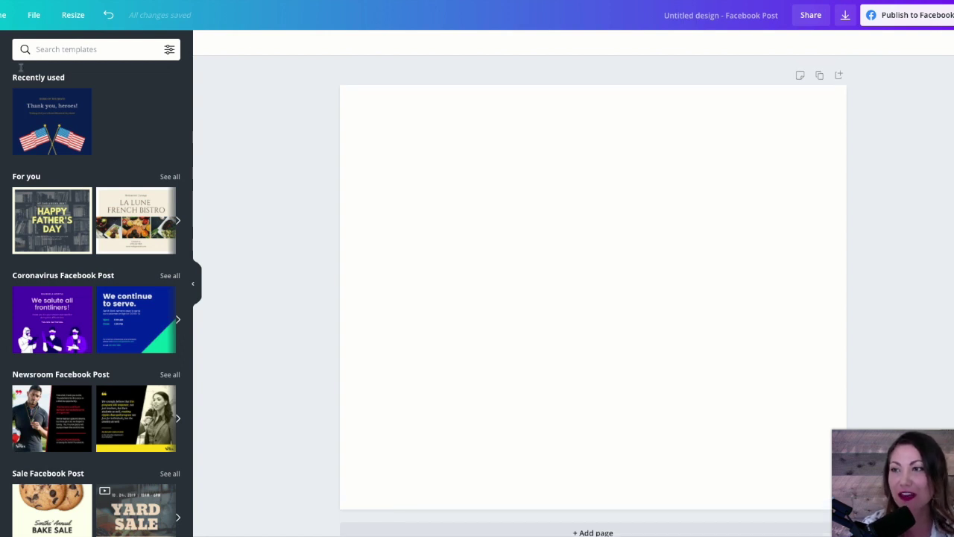
In Canva, fill the blank Facebook post with the uploaded children recycling photo and remove its background with Background Remover.
{"action": "left_click", "coordinate": [3, 112]}
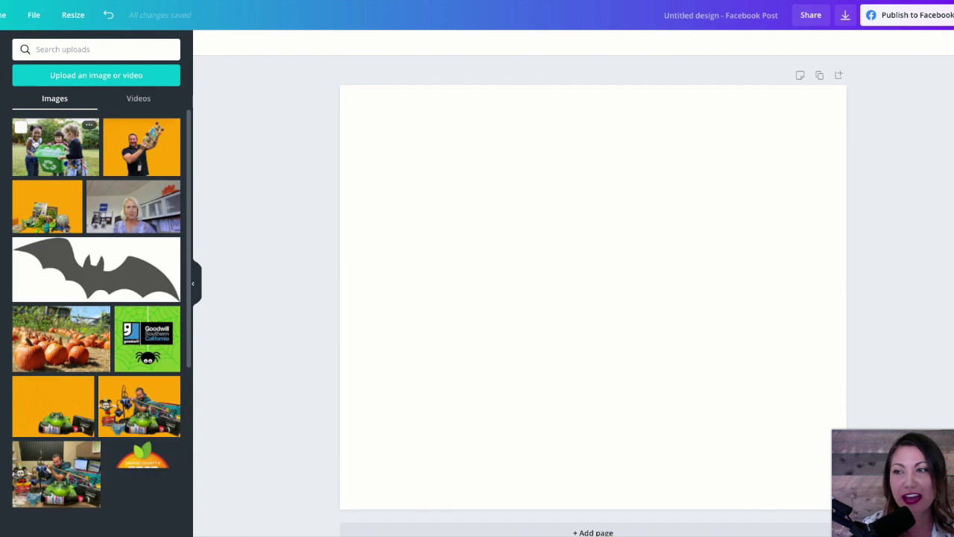
{"action": "left_click", "coordinate": [34, 143]}
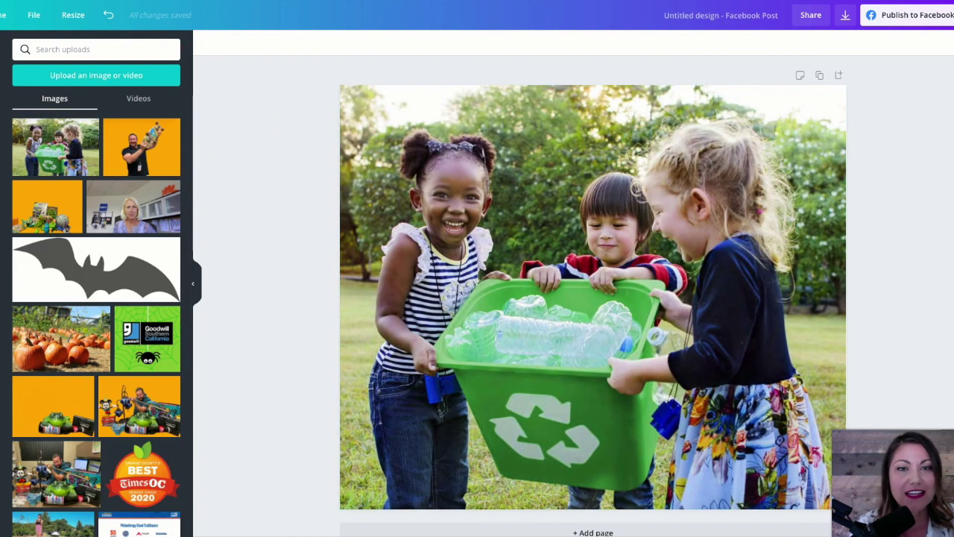
{"action": "left_click", "coordinate": [797, 225]}
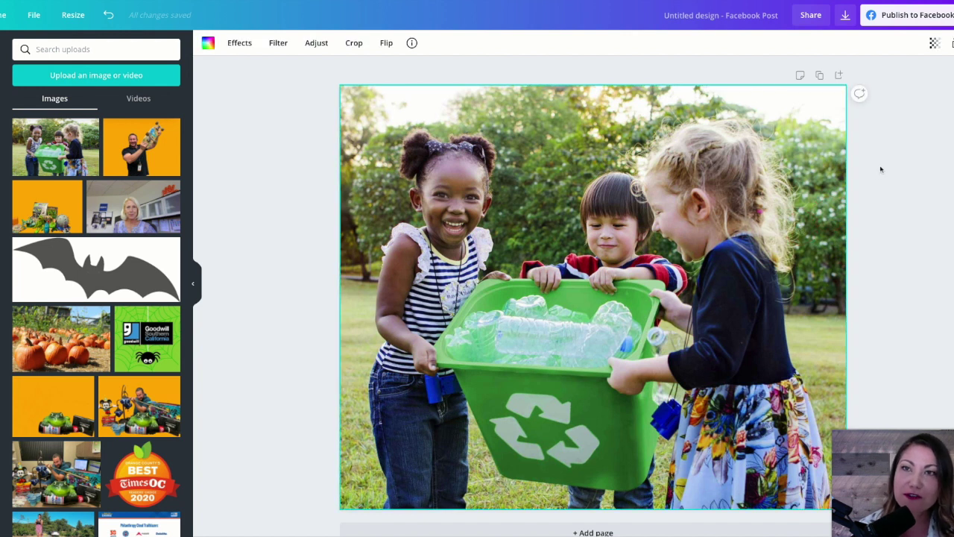
{"action": "left_click", "coordinate": [232, 42]}
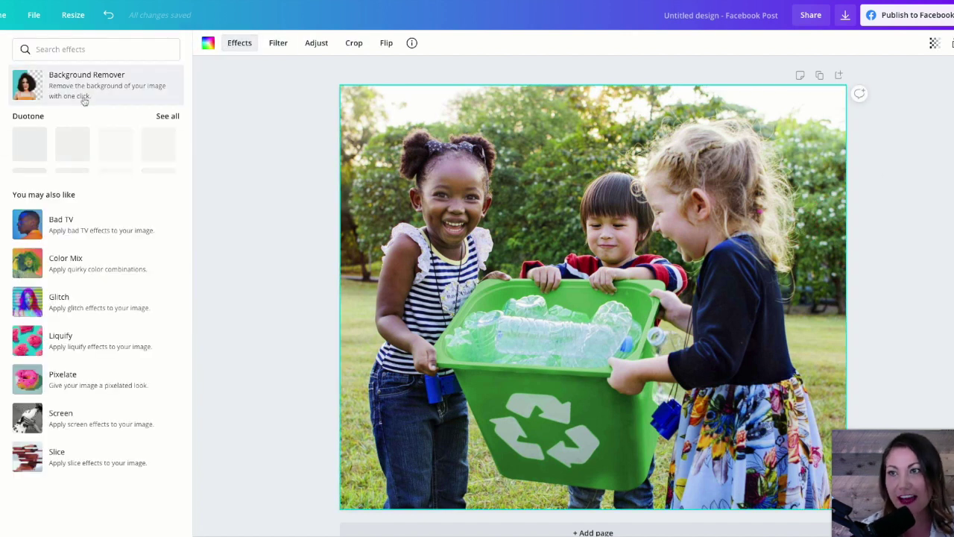
{"action": "left_click", "coordinate": [85, 96]}
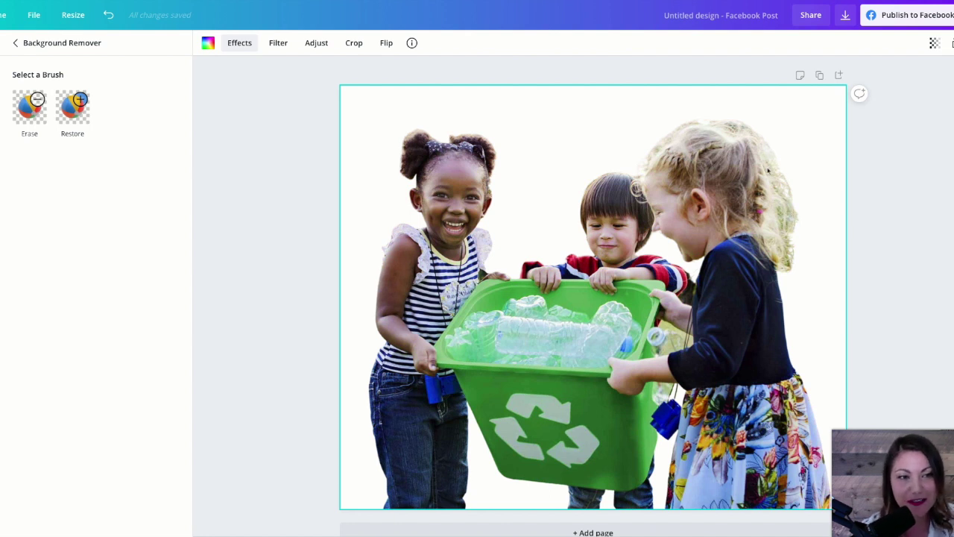
Erase the leftover background around the blonde girl's hair using an erase brush of size 11.
{"action": "left_click", "coordinate": [30, 111]}
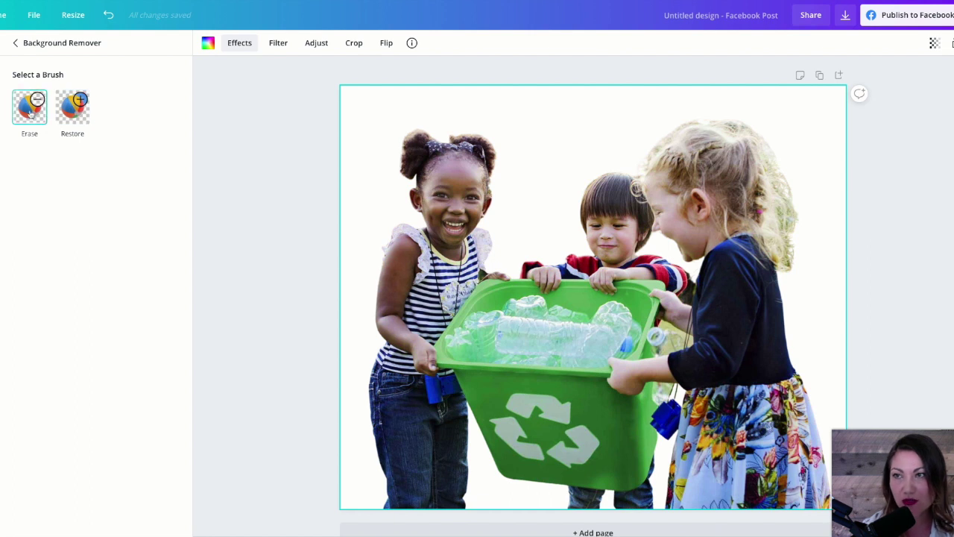
{"action": "left_click", "coordinate": [30, 106]}
{"action": "left_click_drag", "start_coordinate": [52, 172], "coordinate": [28, 169]}
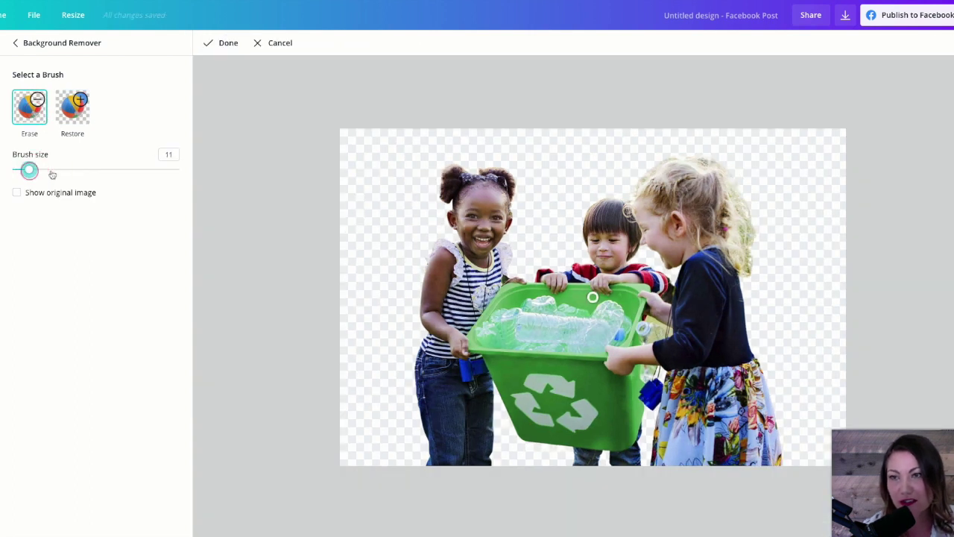
{"action": "mouse_move", "coordinate": [697, 159]}
{"action": "left_mouse_down"}
{"action": "mouse_move", "coordinate": [734, 185]}
{"action": "mouse_move", "coordinate": [750, 274]}
{"action": "mouse_move", "coordinate": [747, 180]}
{"action": "mouse_move", "coordinate": [767, 270]}
{"action": "mouse_move", "coordinate": [761, 293]}
{"action": "left_mouse_up"}
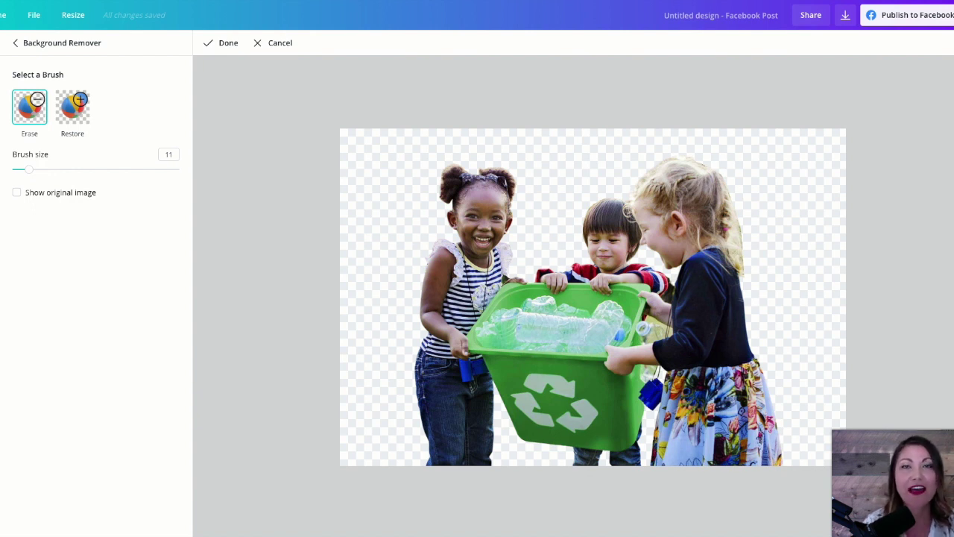
{"action": "scroll", "coordinate": [907, 110], "scroll_direction": "down", "scroll_amount": 1}
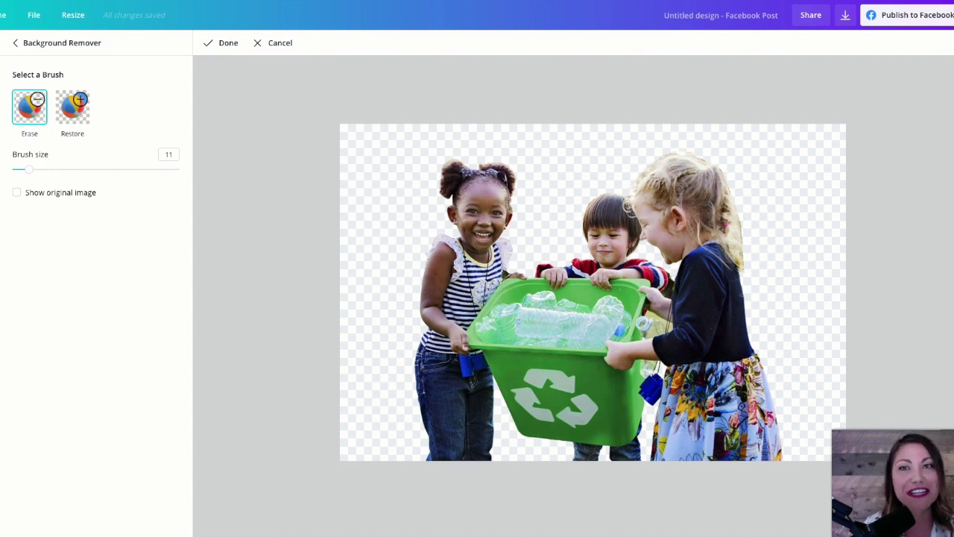